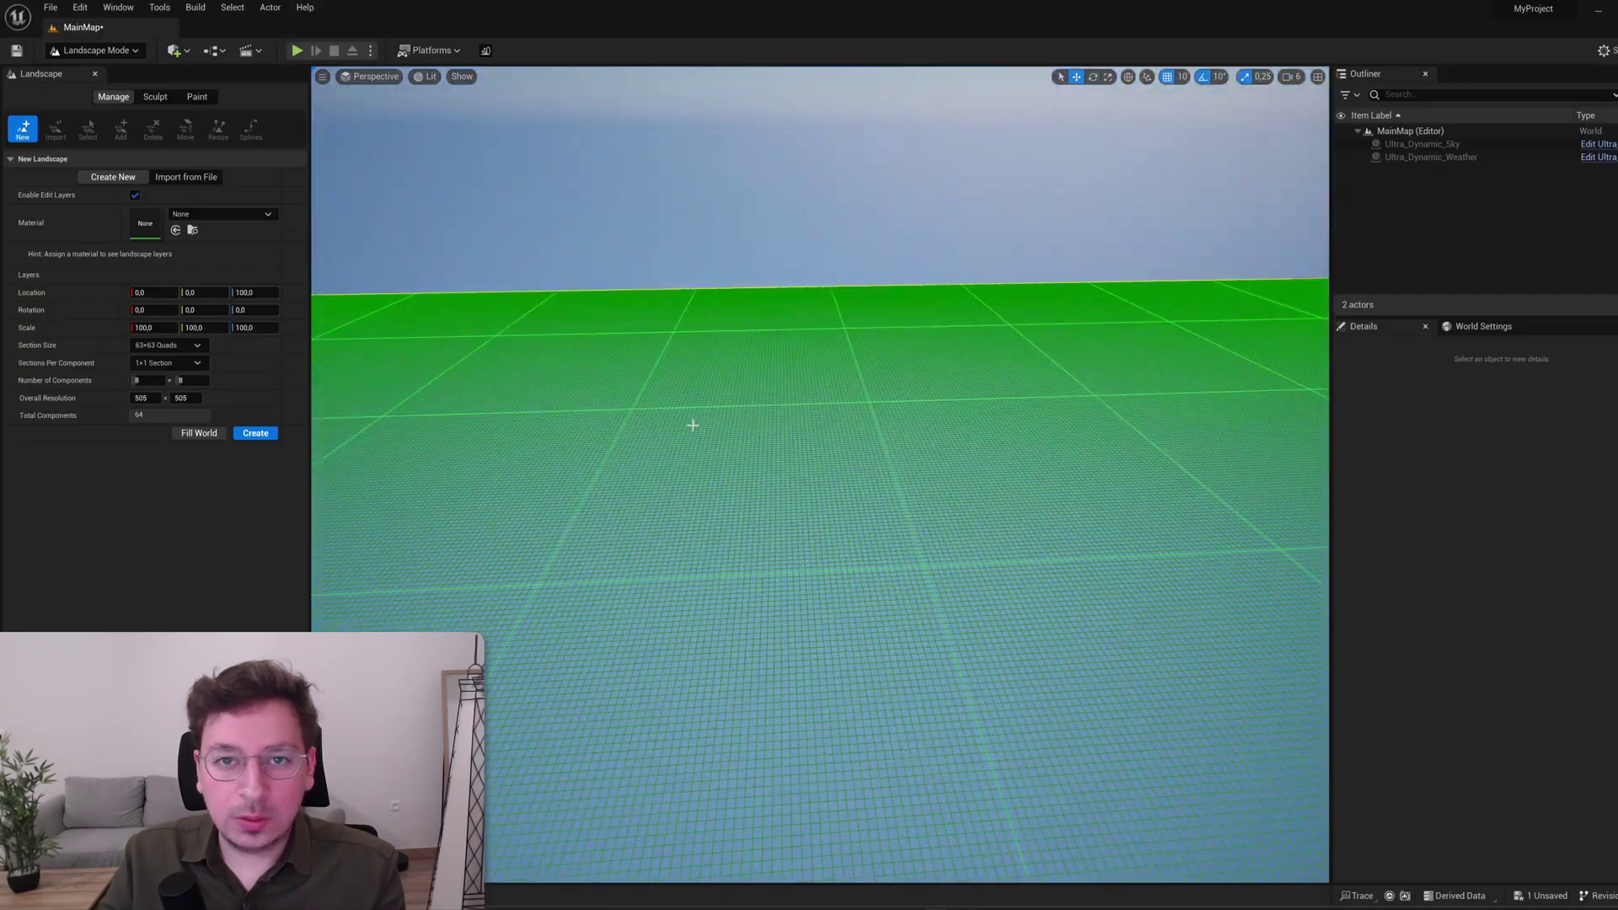
# Step: Tilt the viewport to see the far edge of the green new-landscape preview grid
pyautogui.moveTo(693, 426); pyautogui.dragTo(527, 408, button='right')
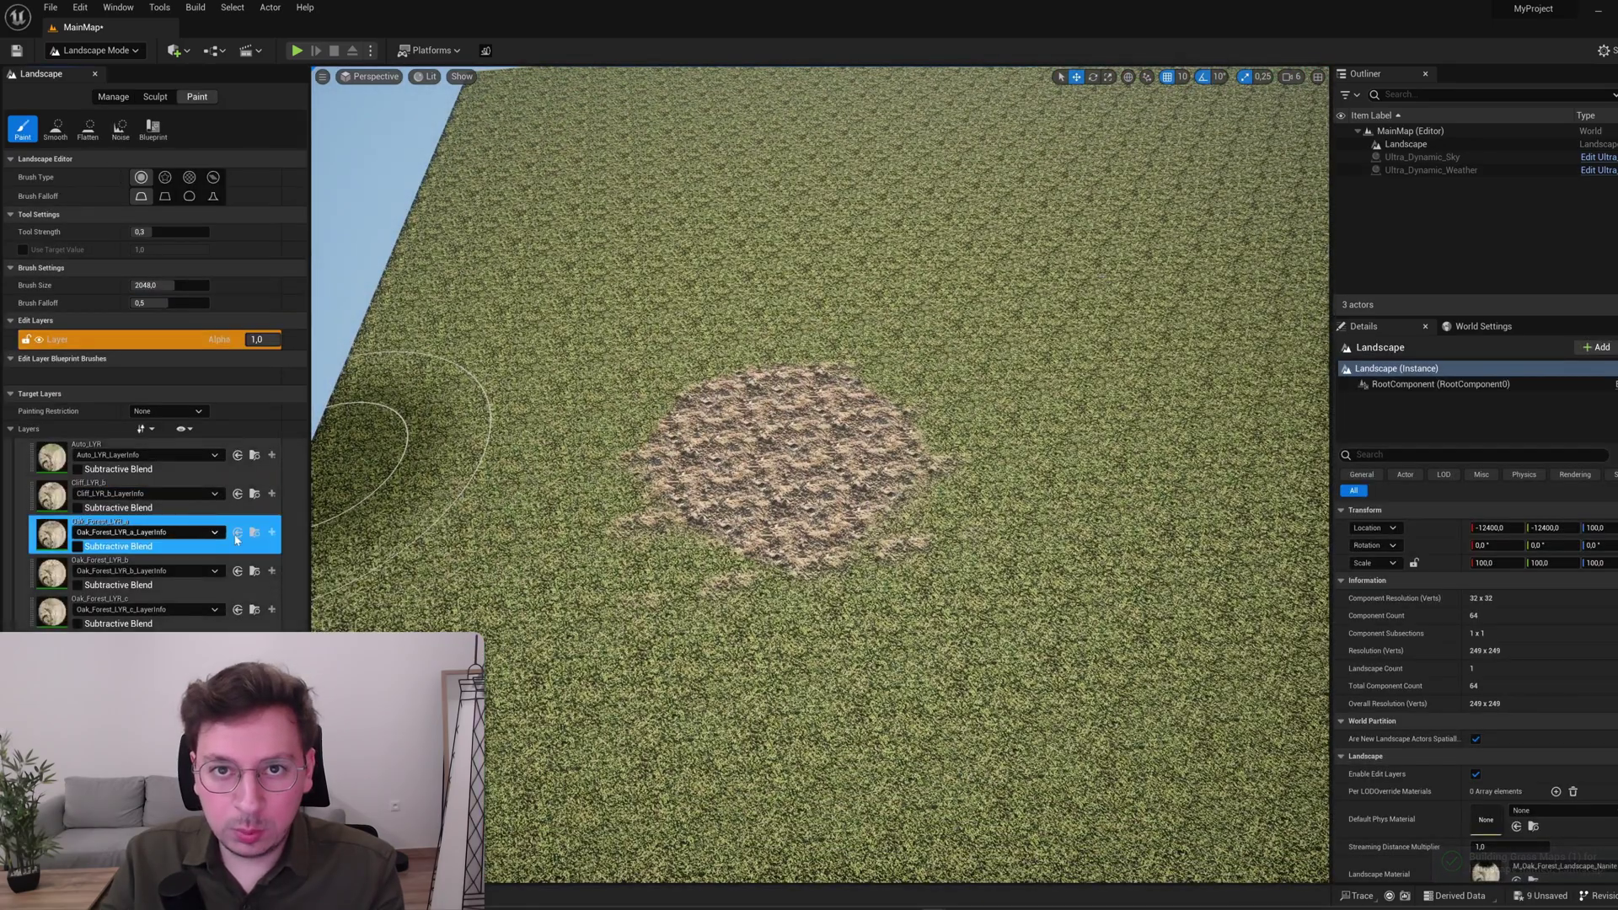
# Step: Paint a dark dirt patch on the landscape using the Oak_Forest_LYR_a layer
pyautogui.click(237, 540)
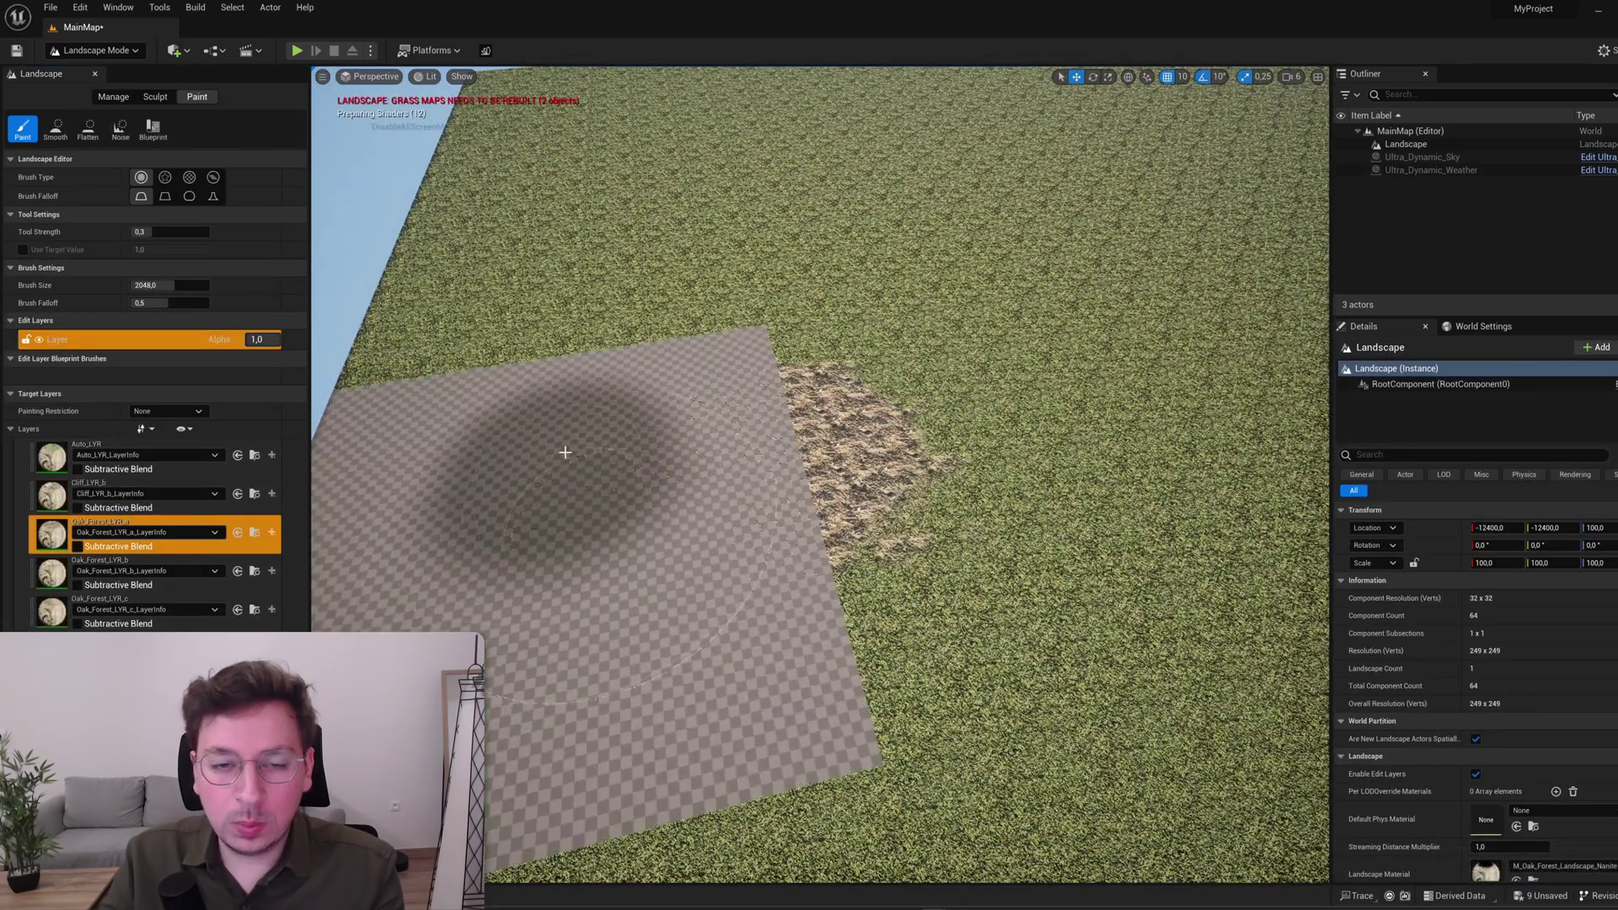
pyautogui.moveTo(560, 452); pyautogui.dragTo(599, 528)
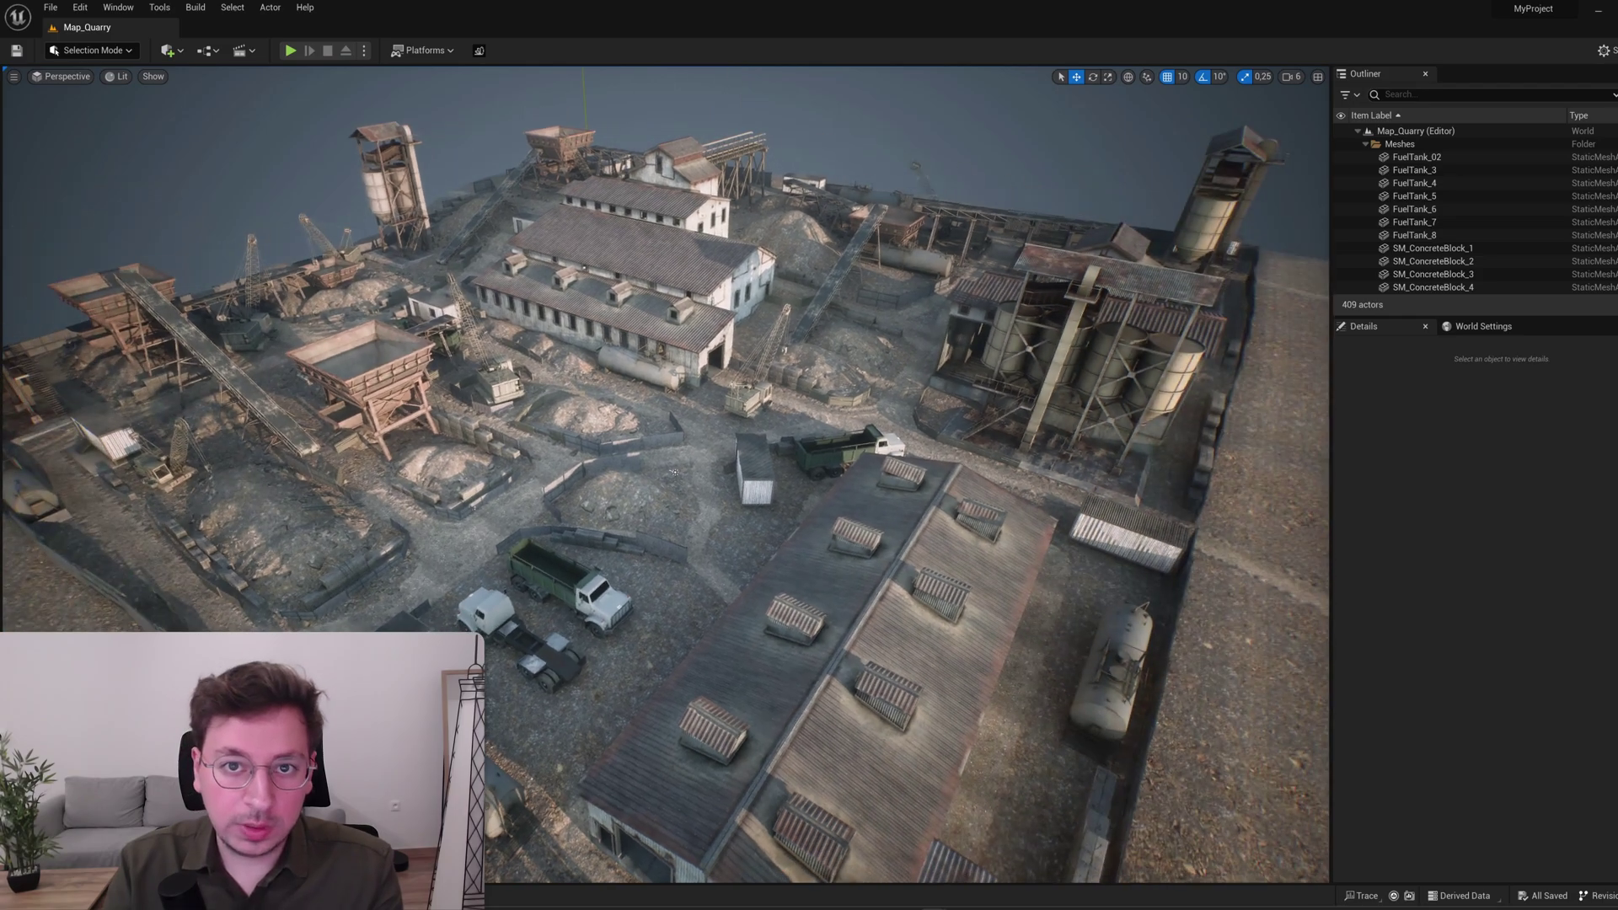
# Step: Select all quarry actors except the DirectionalLight and BP_Sky_01
pyautogui.hotkey('ctrl', 'a')
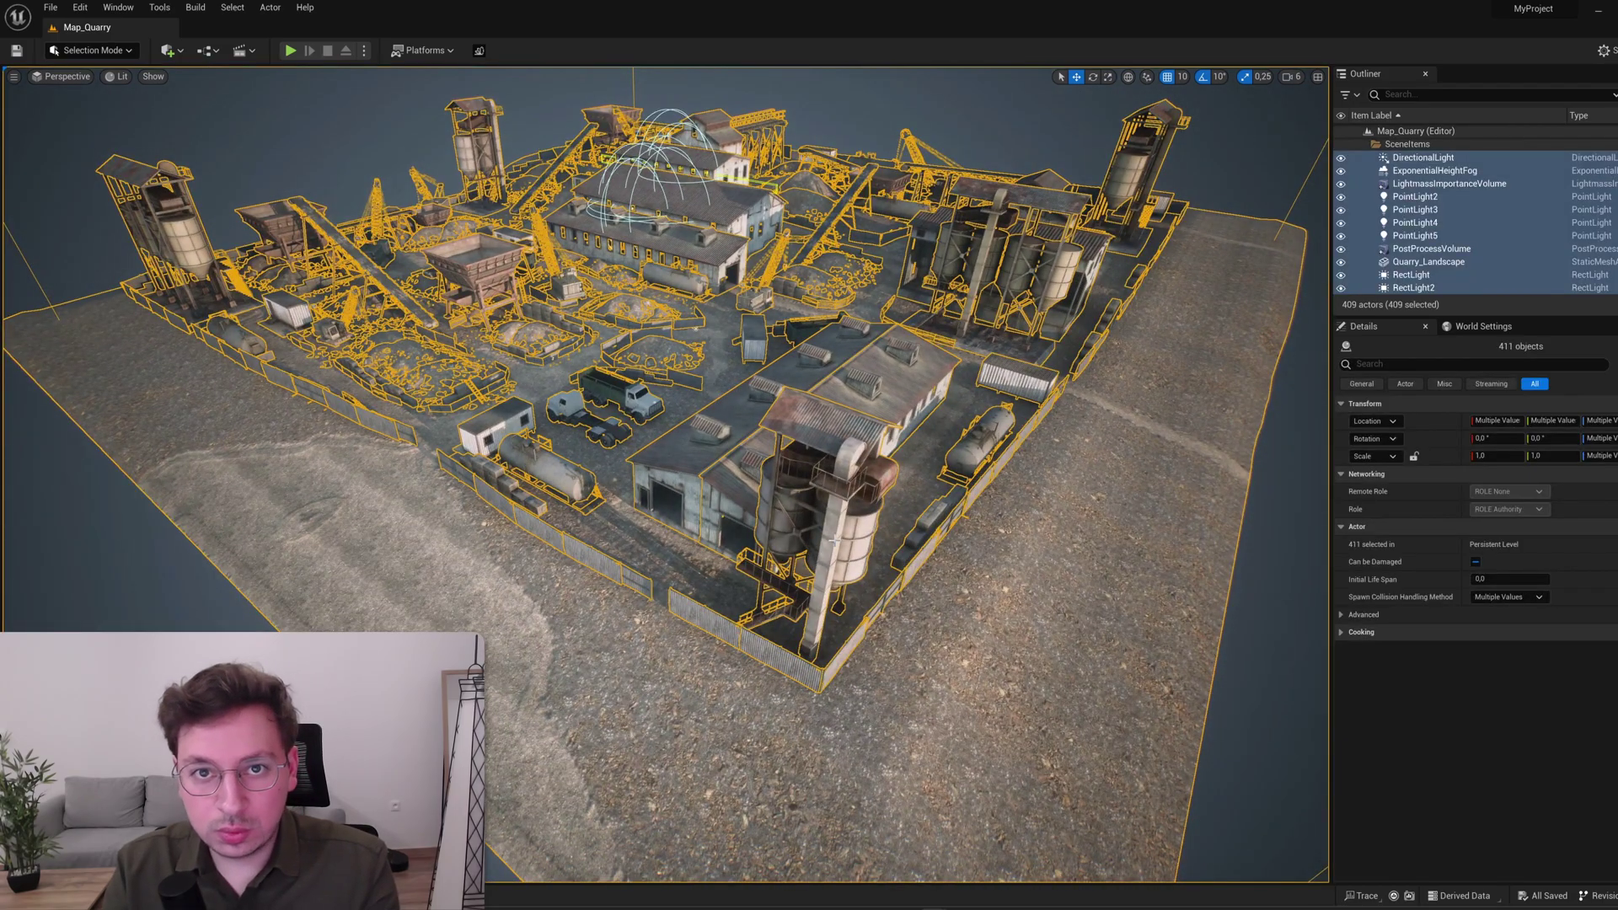
pyautogui.press('f')
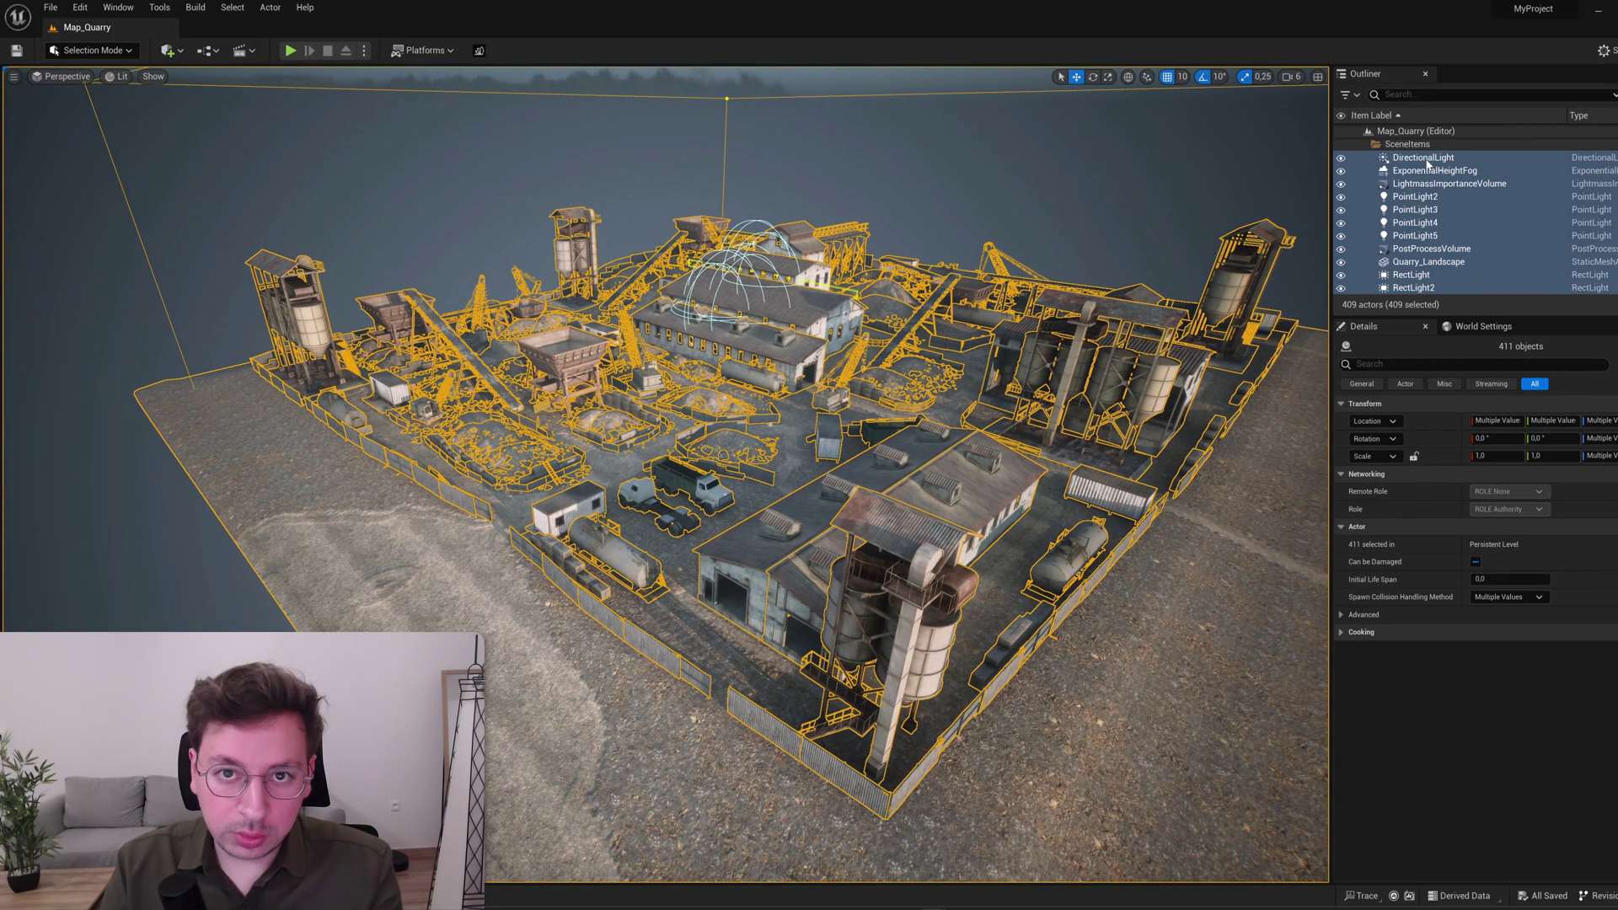
pyautogui.keyDown('ctrl'); pyautogui.click(1426, 160); pyautogui.keyUp('ctrl')
pyautogui.scroll(-1, 1427, 169)
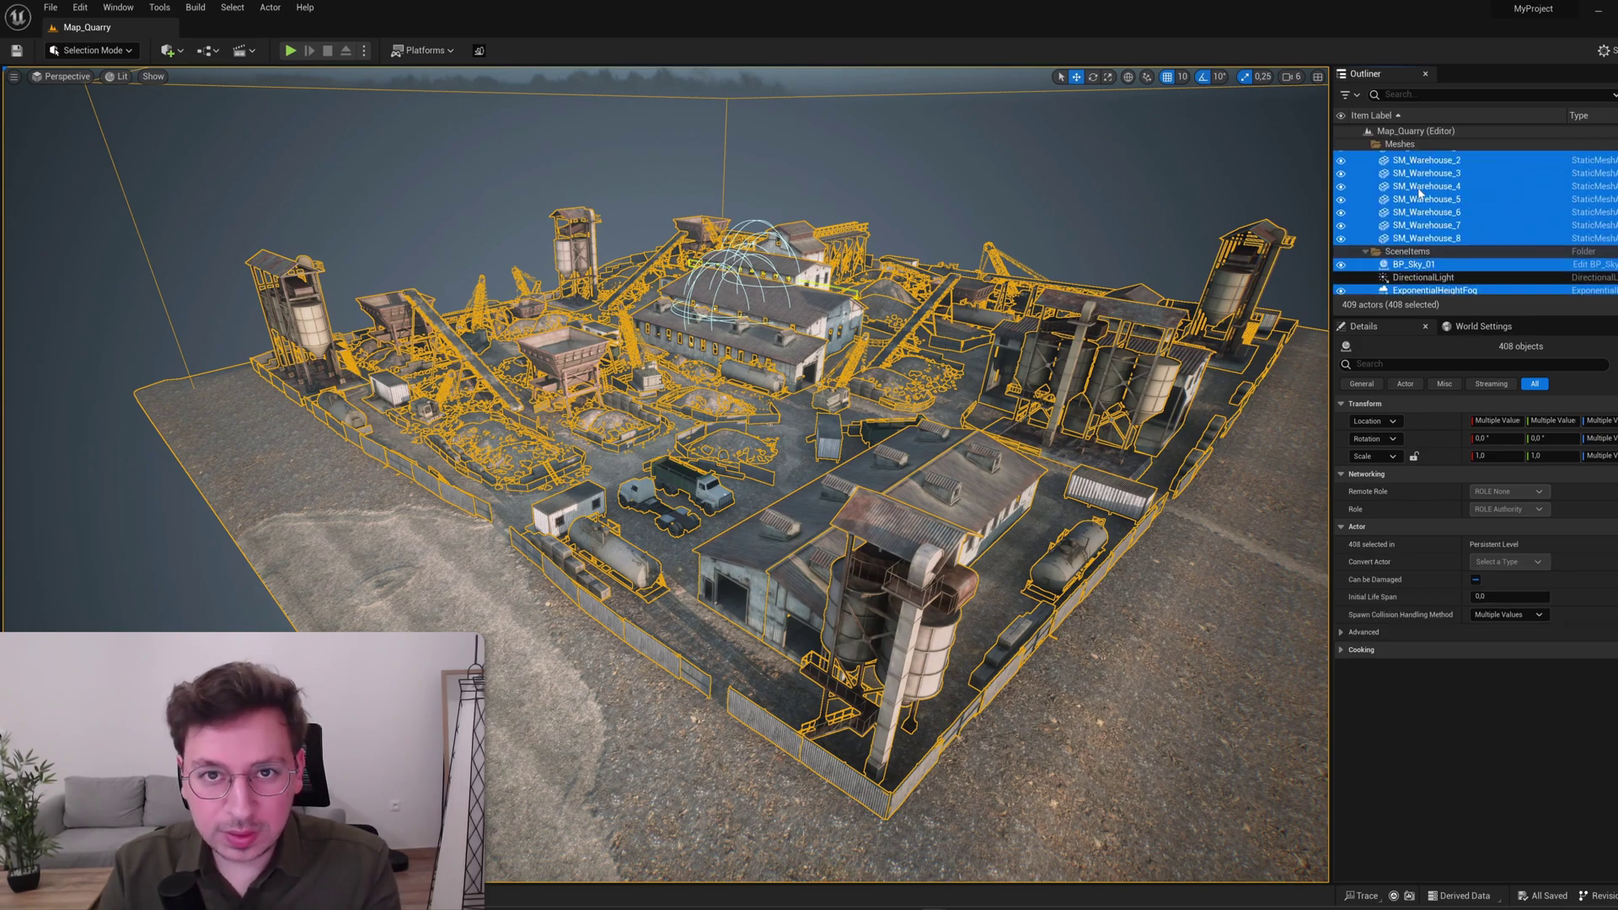
pyautogui.keyDown('ctrl'); pyautogui.click(1396, 203); pyautogui.keyUp('ctrl')
pyautogui.scroll(-3, 1396, 203)
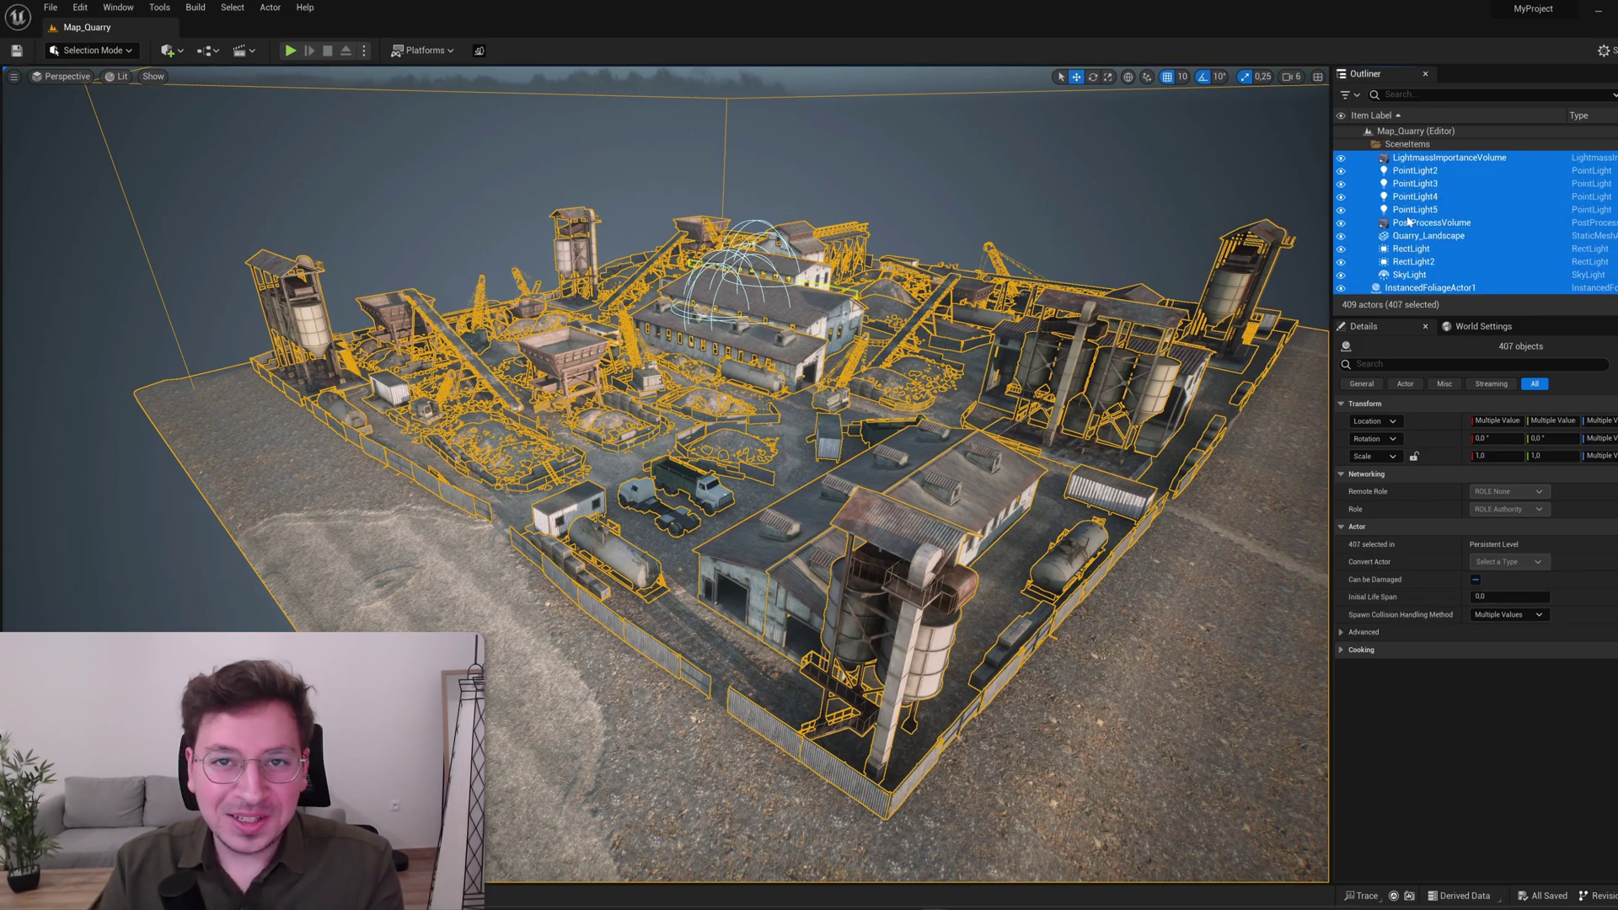
# Step: Copy the selected quarry actors and paste them onto the MainMap landscape
pyautogui.moveTo(758, 354); pyautogui.dragTo(828, 312, button='right')
pyautogui.moveTo(883, 493)
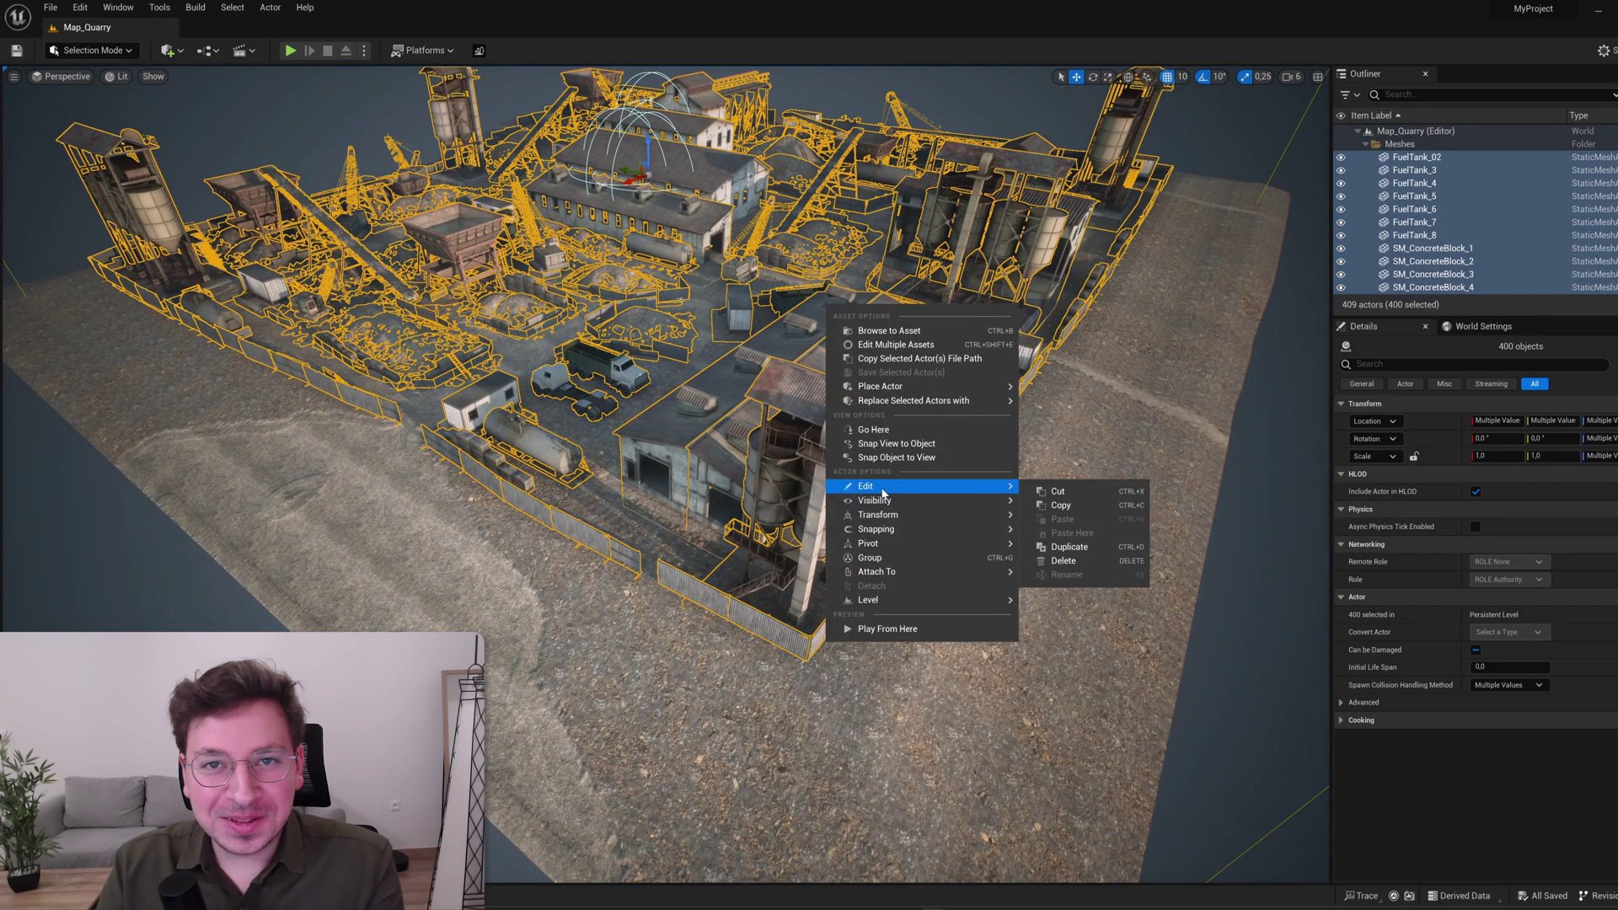
pyautogui.click(1059, 504)
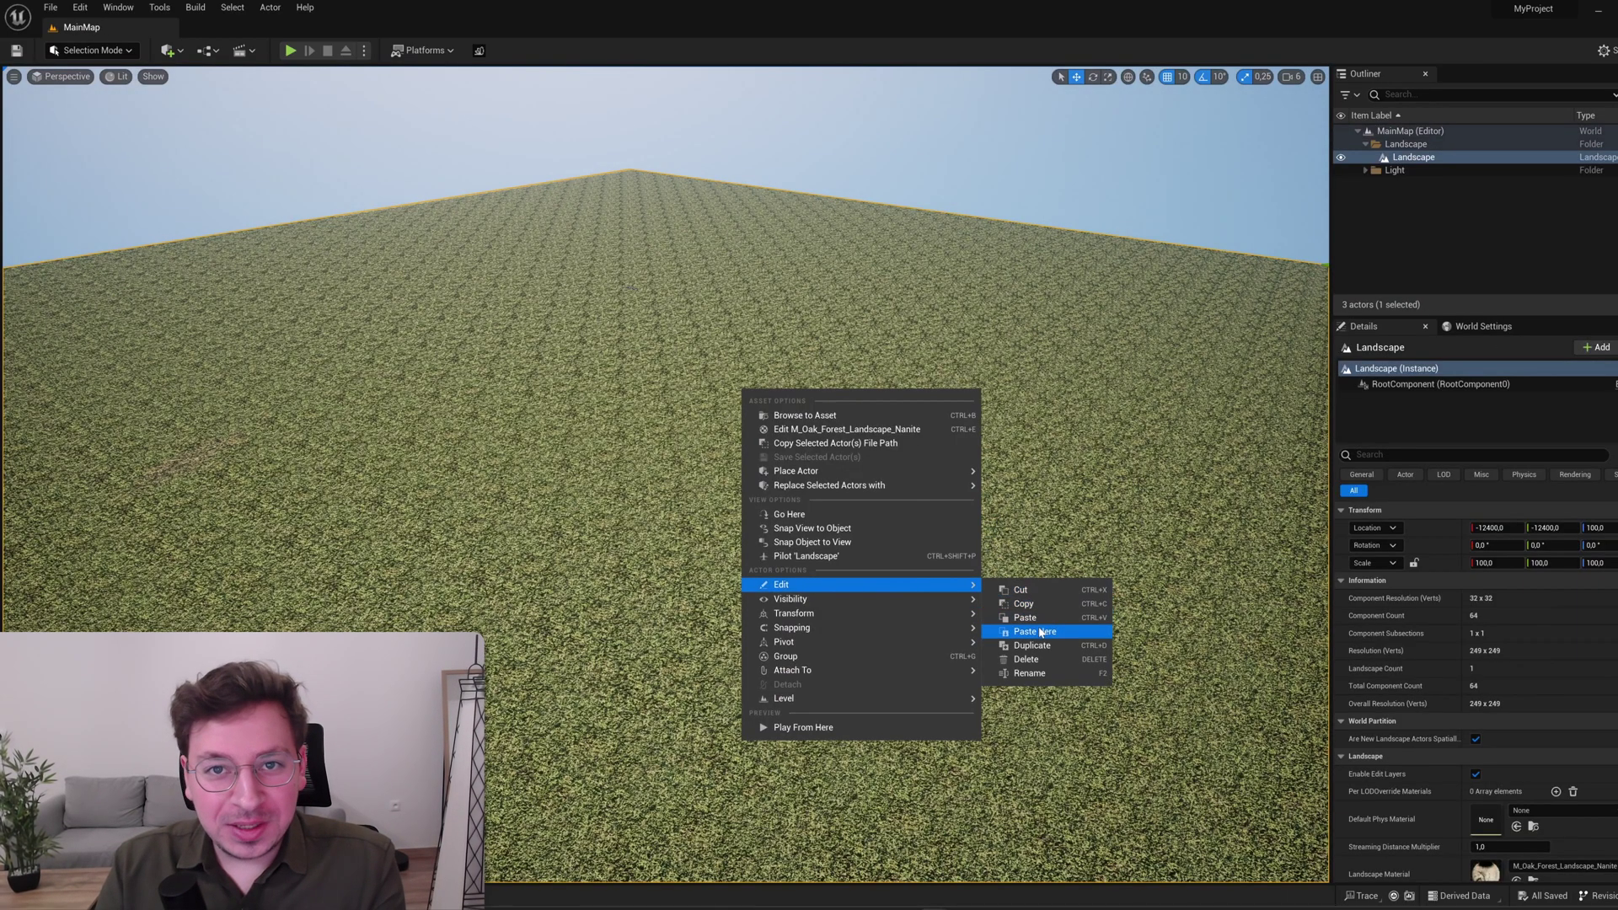
pyautogui.click(1042, 633)
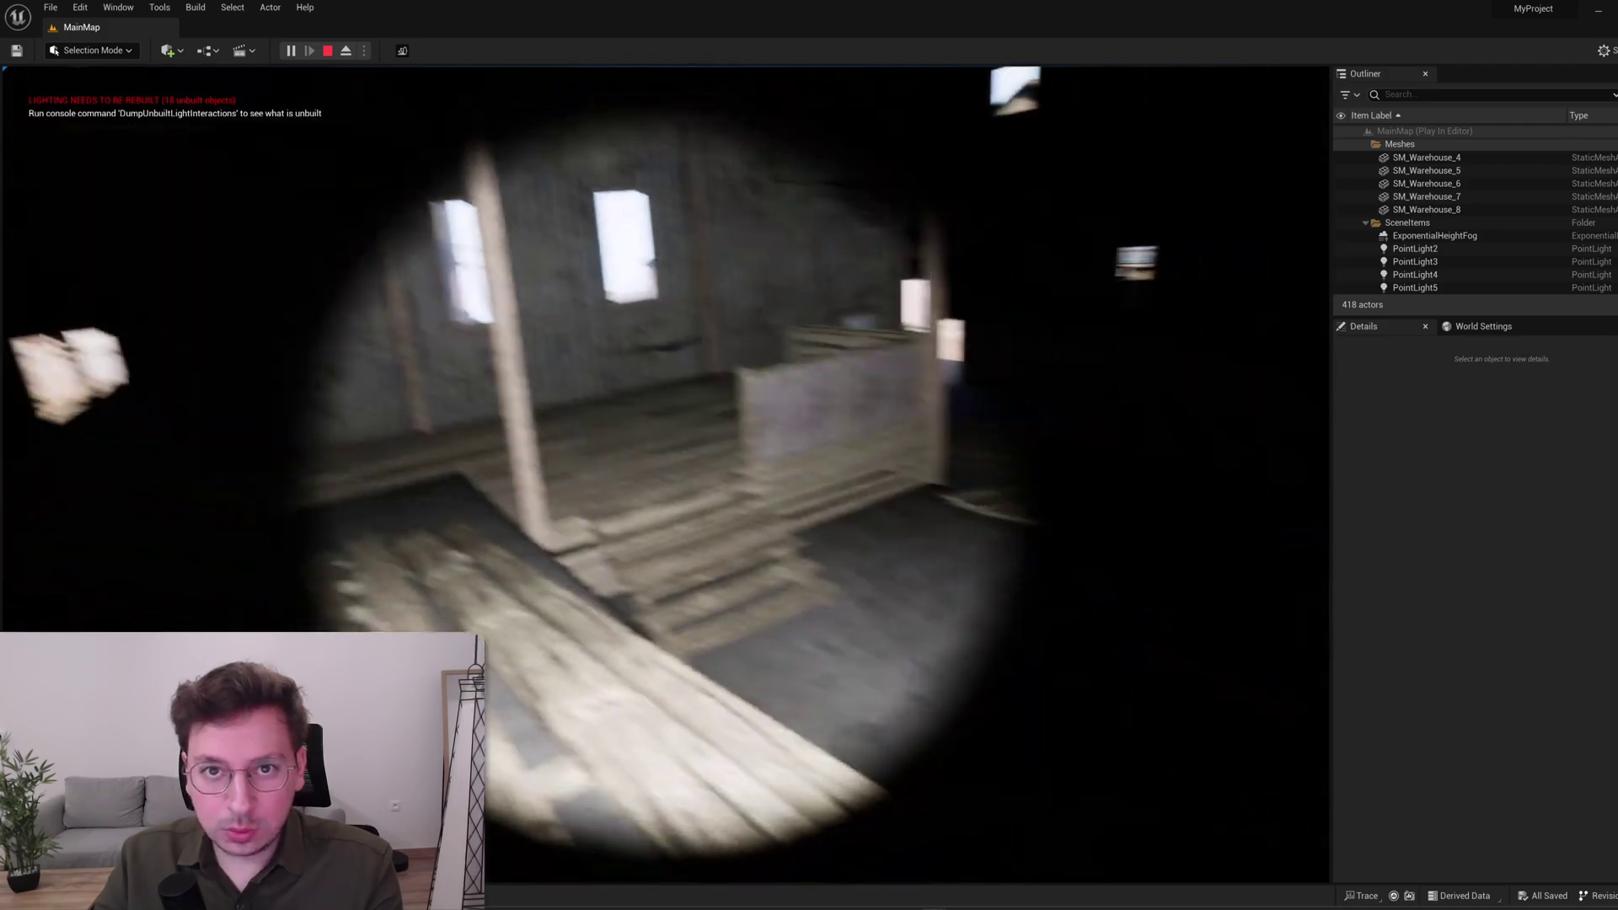
# Step: Stop play and lower the intensity of Light Source3
pyautogui.press('Escape')
pyautogui.click(1408, 261)
pyautogui.click(1507, 615)
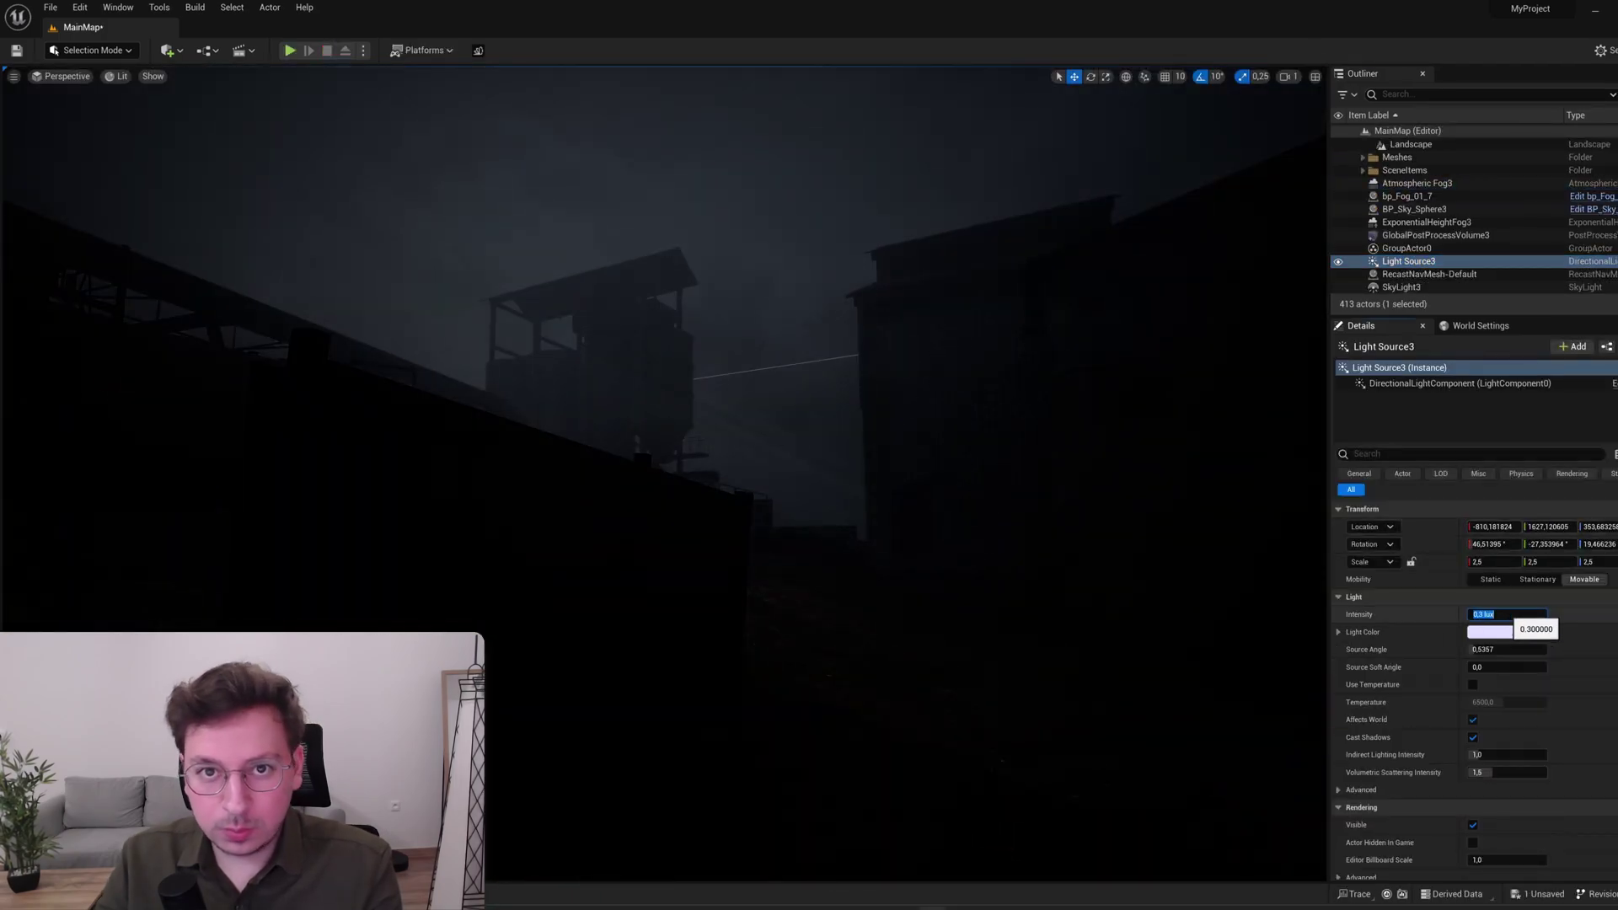
pyautogui.press('Escape')
pyautogui.moveTo(663, 337); pyautogui.dragTo(843, 354, button='right')
# Step: Enable light shaft occlusion on Light Source3 with mask darkness 0.05 and depth range 1000
pyautogui.click(1409, 262)
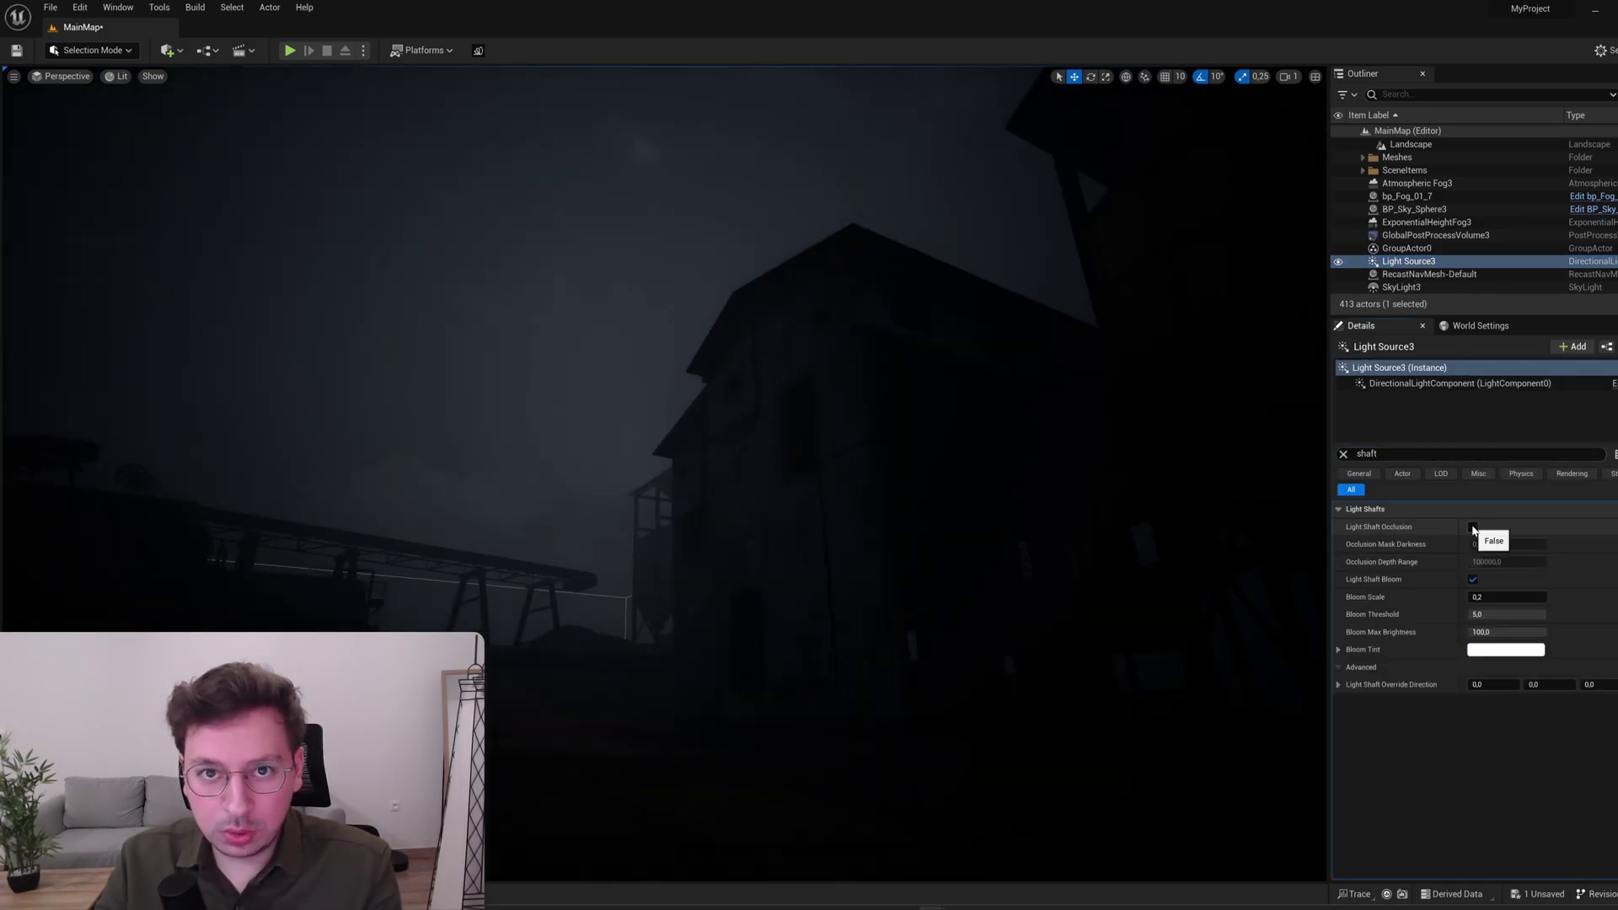
pyautogui.click(1473, 527)
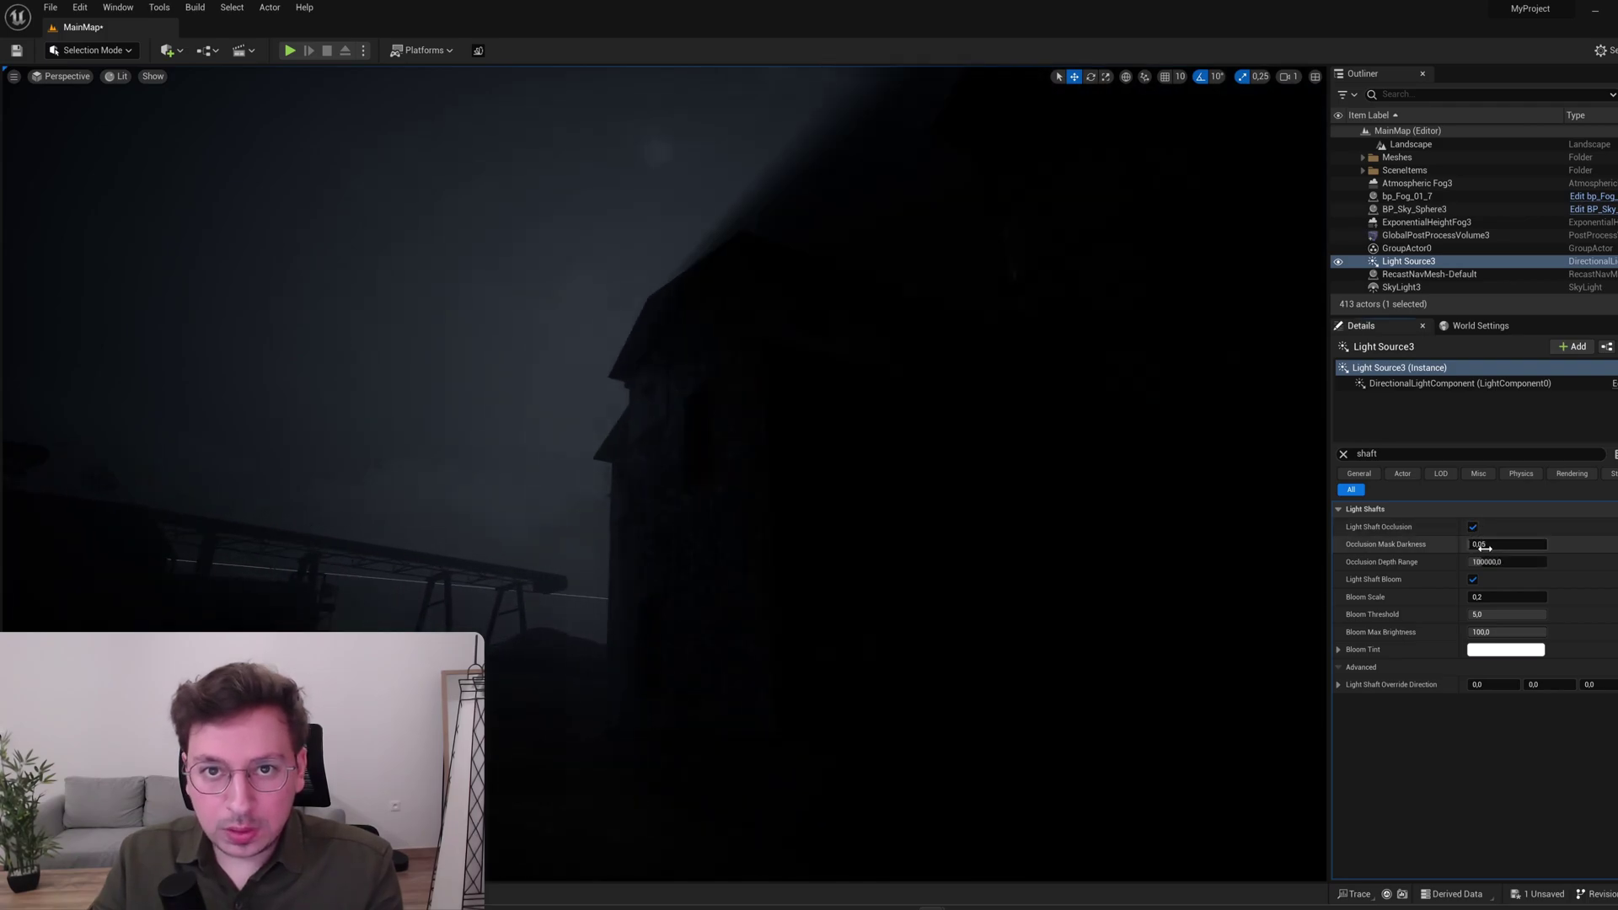
pyautogui.write('32000')
pyautogui.press('Return')
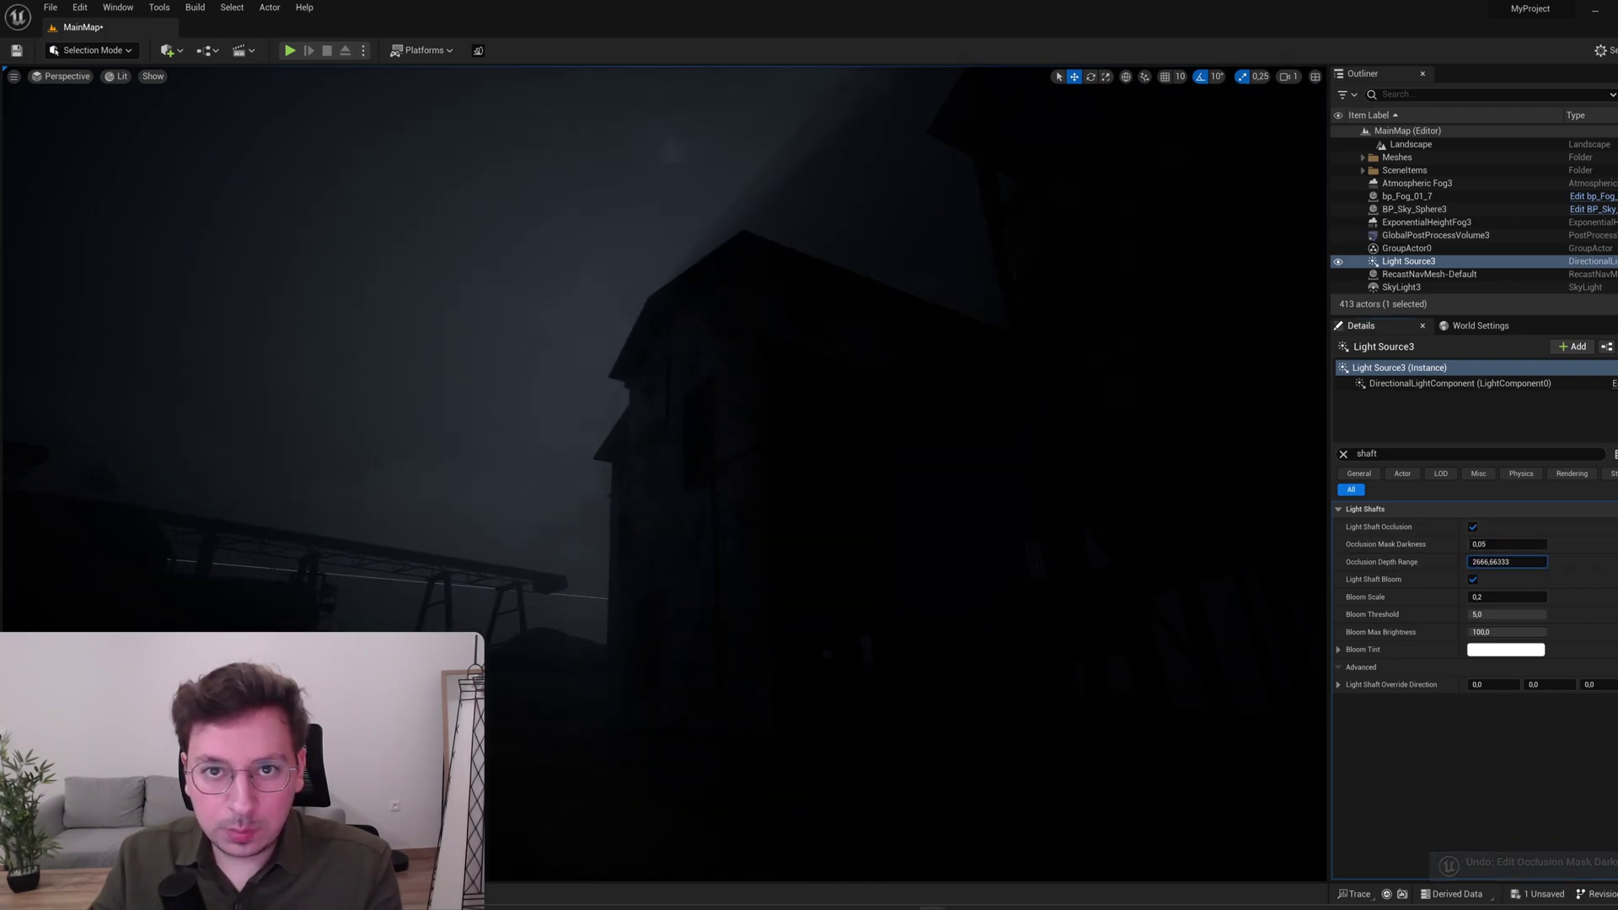
pyautogui.moveTo(1509, 562); pyautogui.dragTo(1494, 586)
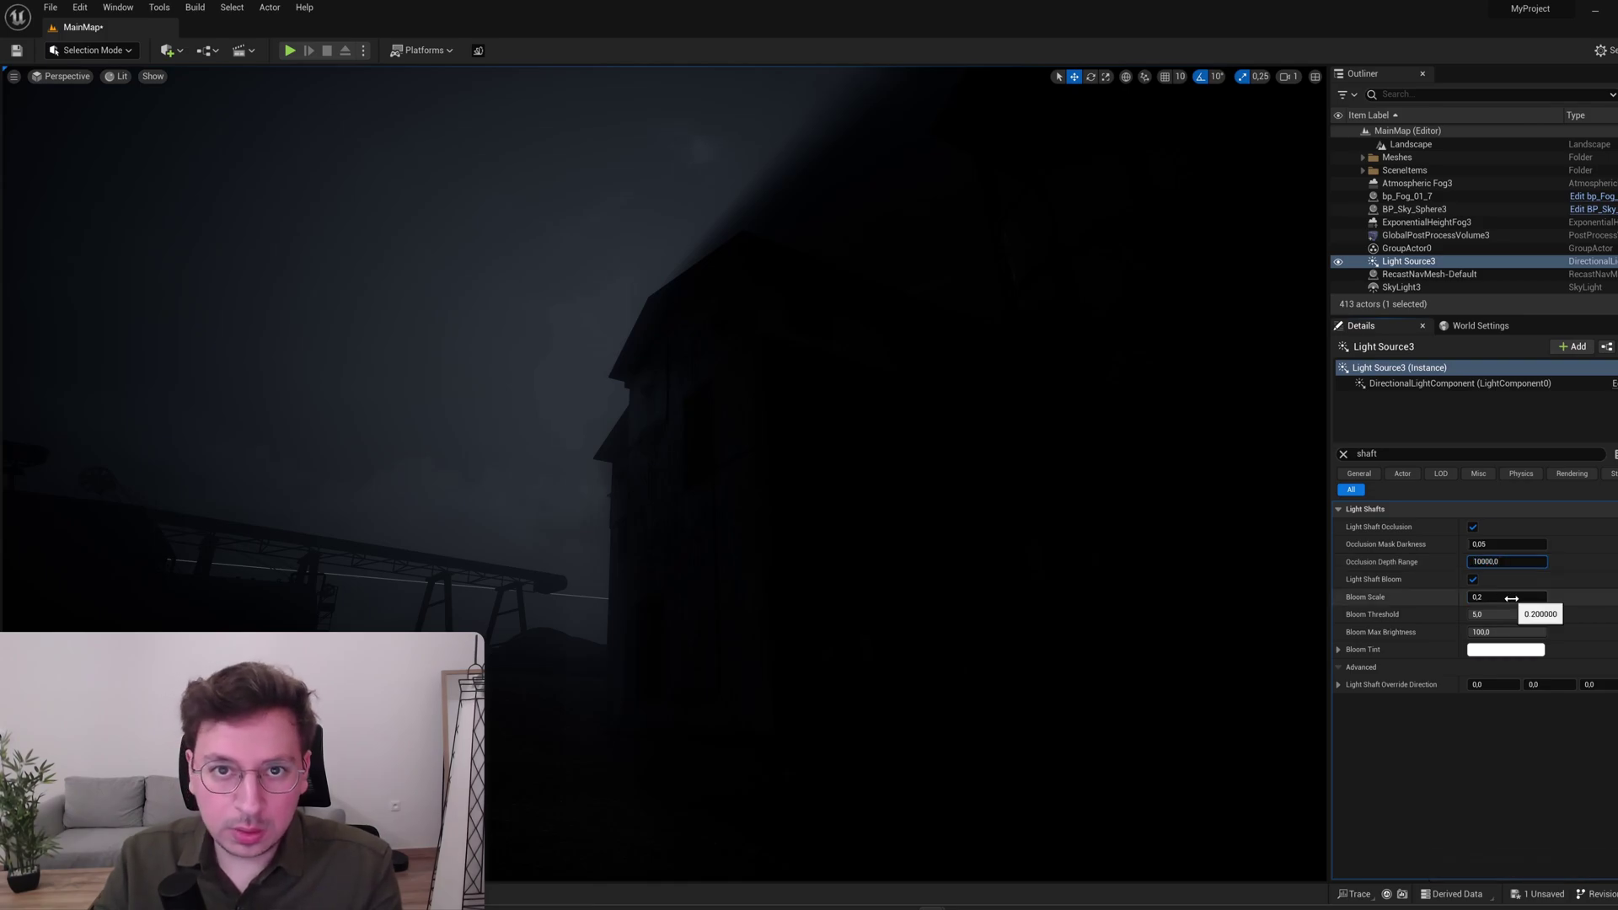
pyautogui.write('1000')
pyautogui.press('Return')
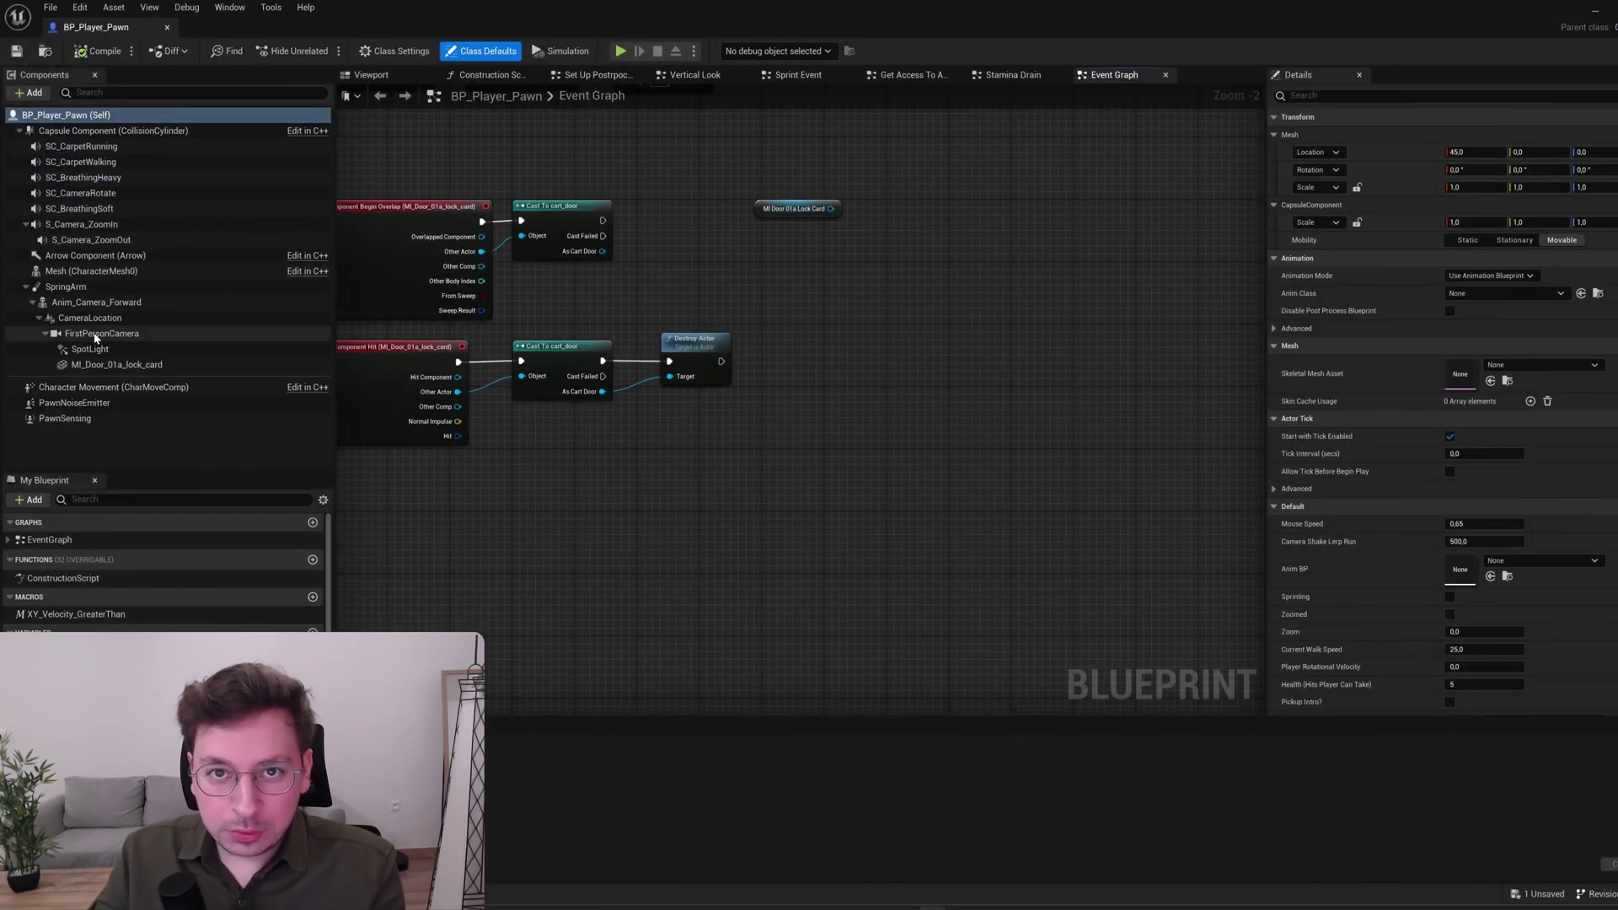
# Step: Select the pawn's flashlight SpotLight component in the viewport and edit its intensity
pyautogui.click(91, 349)
pyautogui.click(374, 76)
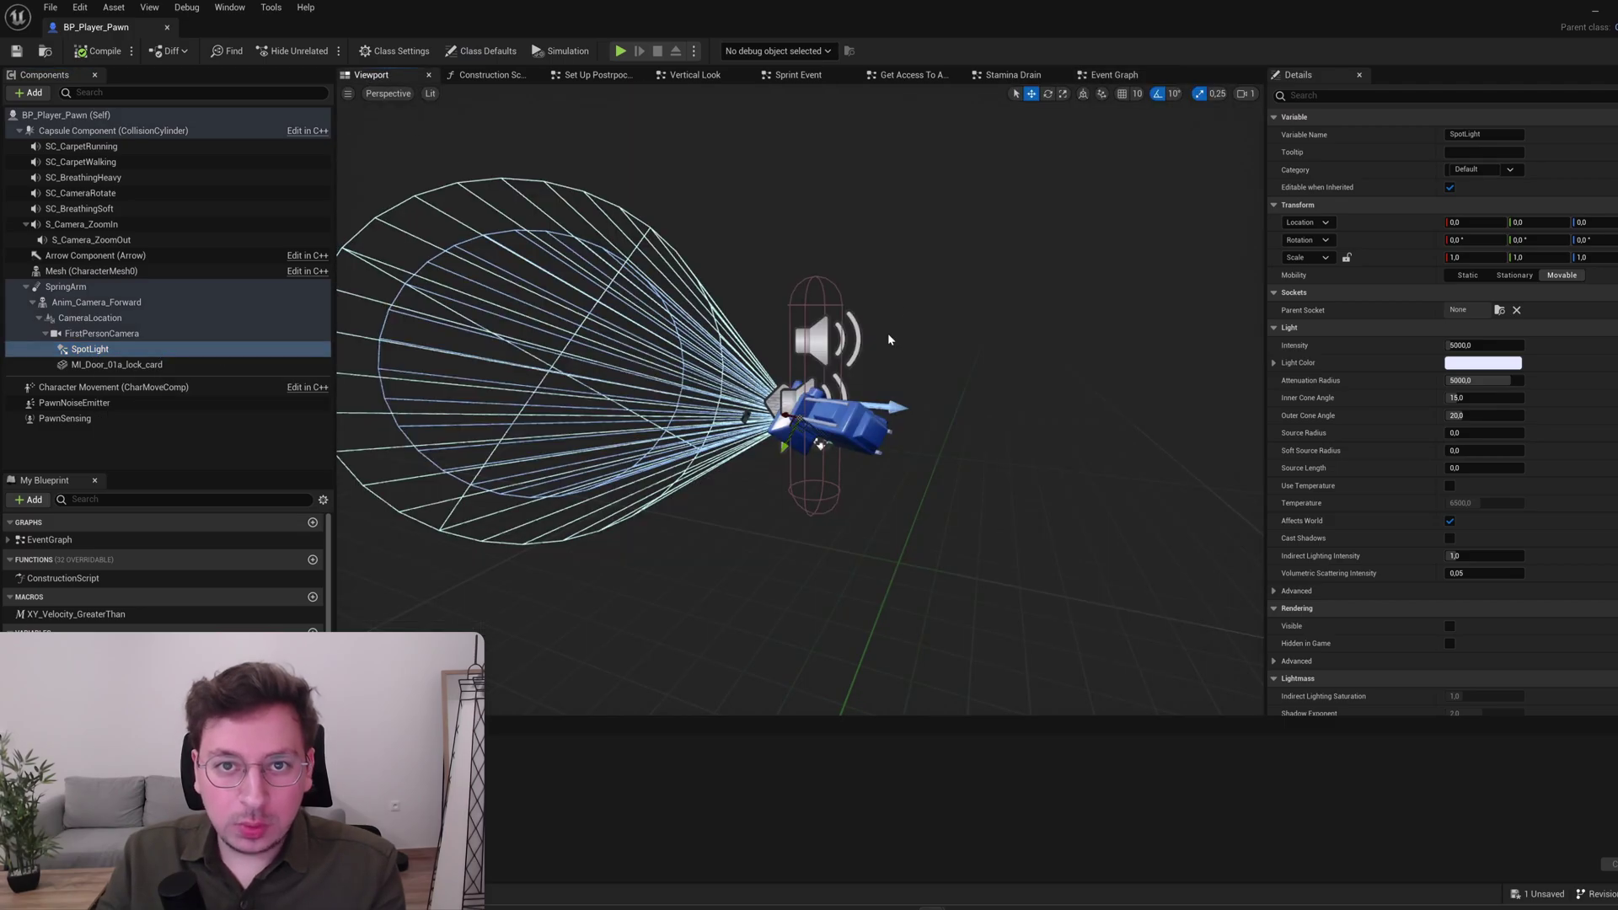
pyautogui.click(1481, 339)
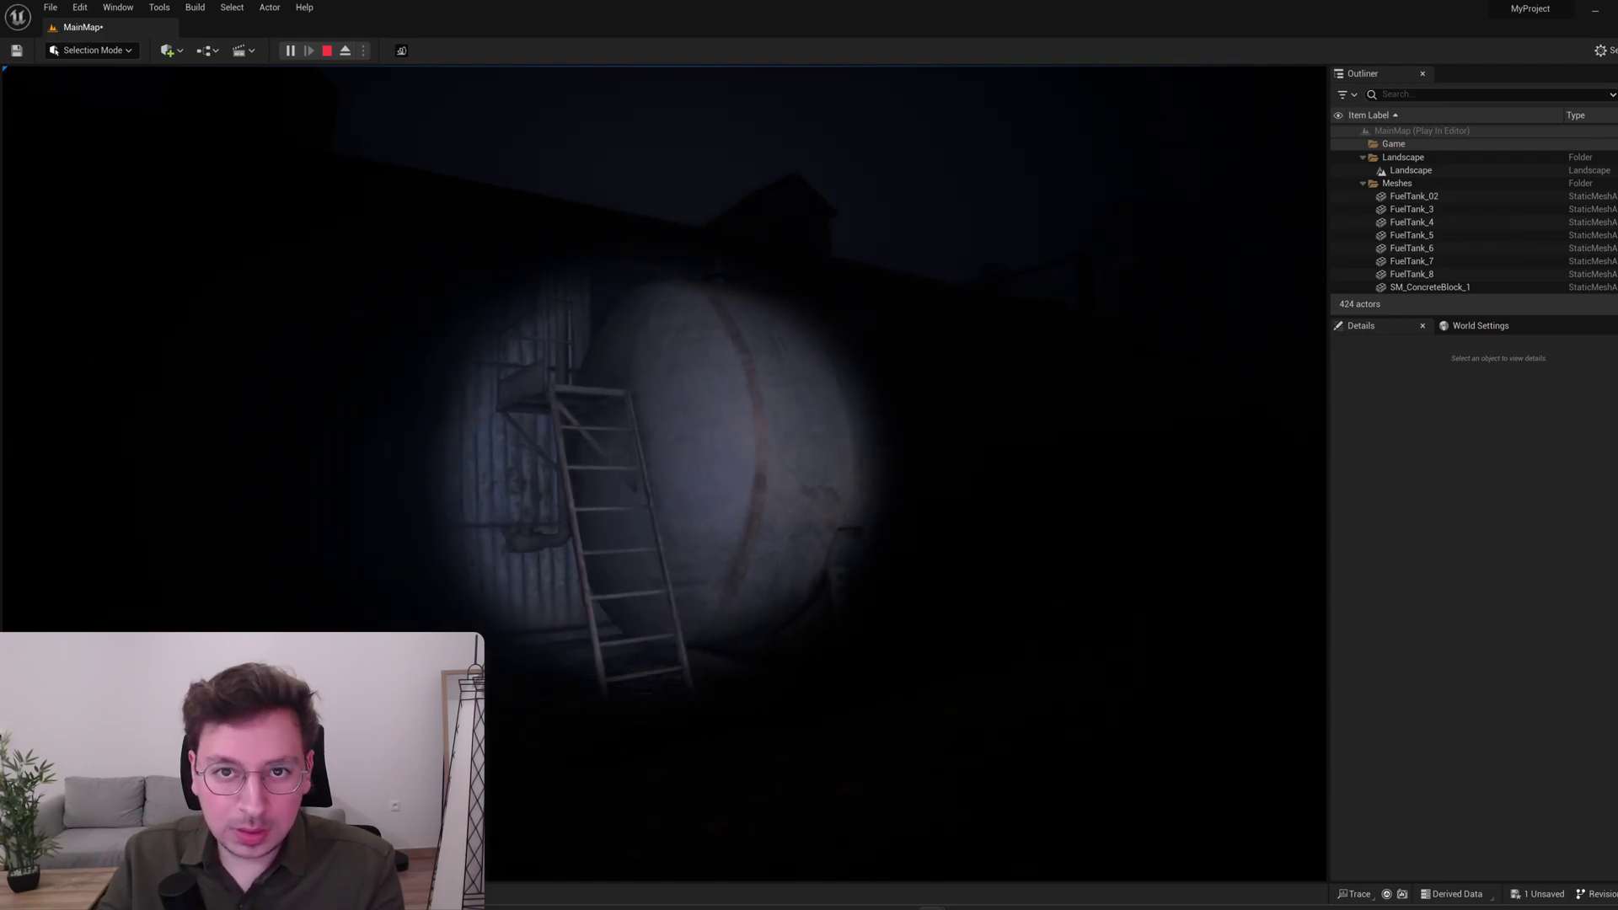
# Step: Run MainMap in fullscreen play to explore the quarry
pyautogui.press('F11')
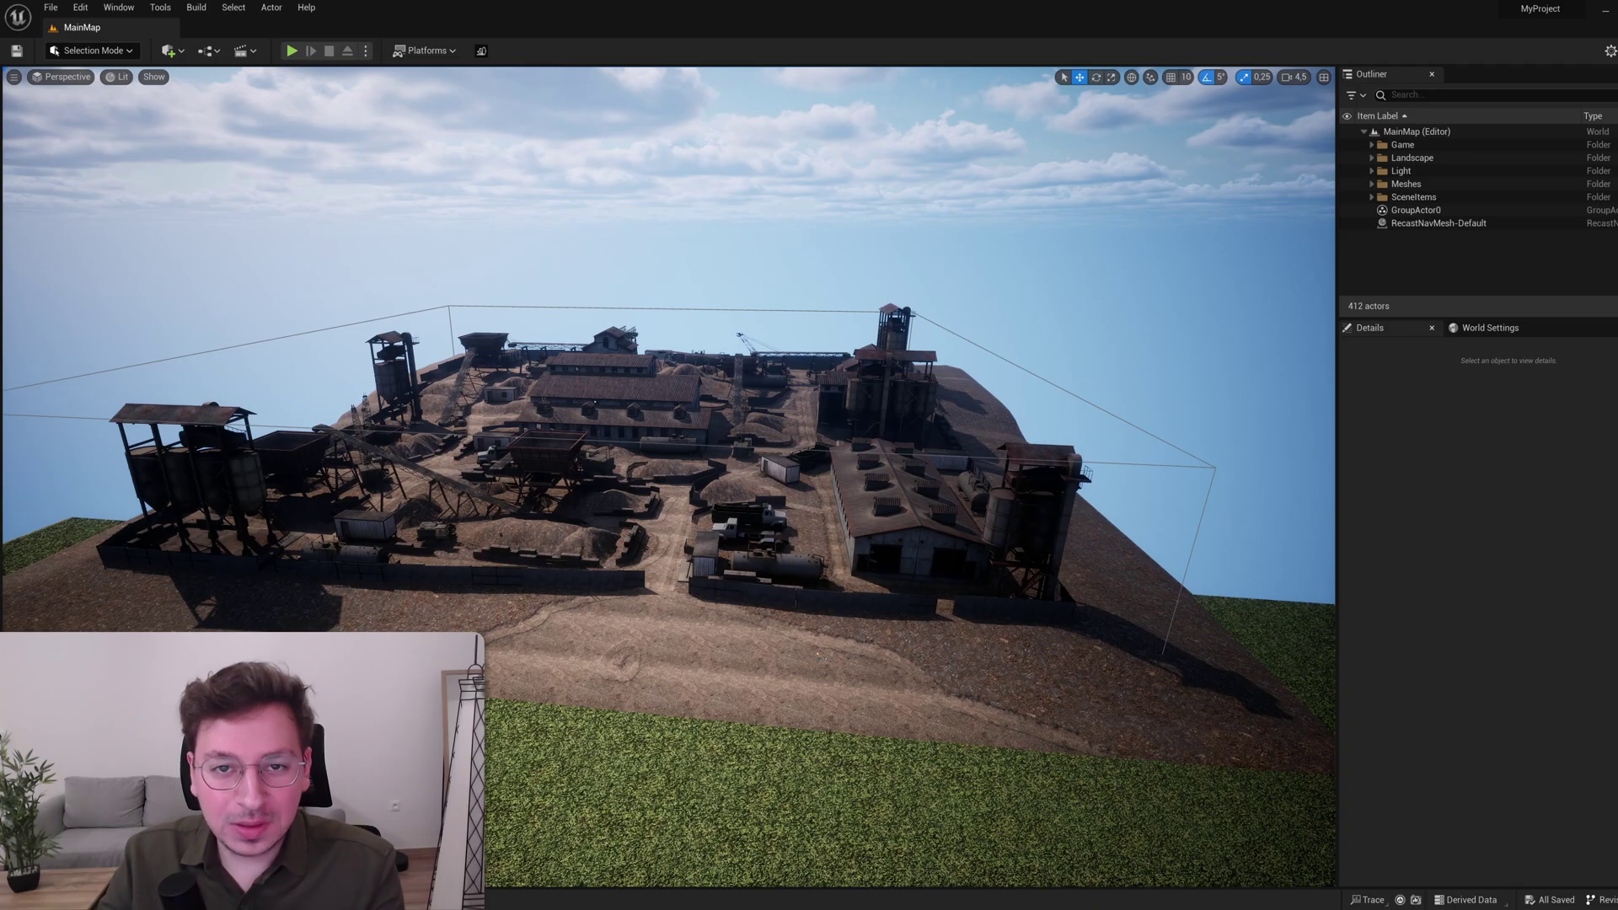
# Step: Place the SM_Vista_Mountains_01 backdrop at the level's edge
pyautogui.moveTo(1543, 333); pyautogui.dragTo(781, 240)
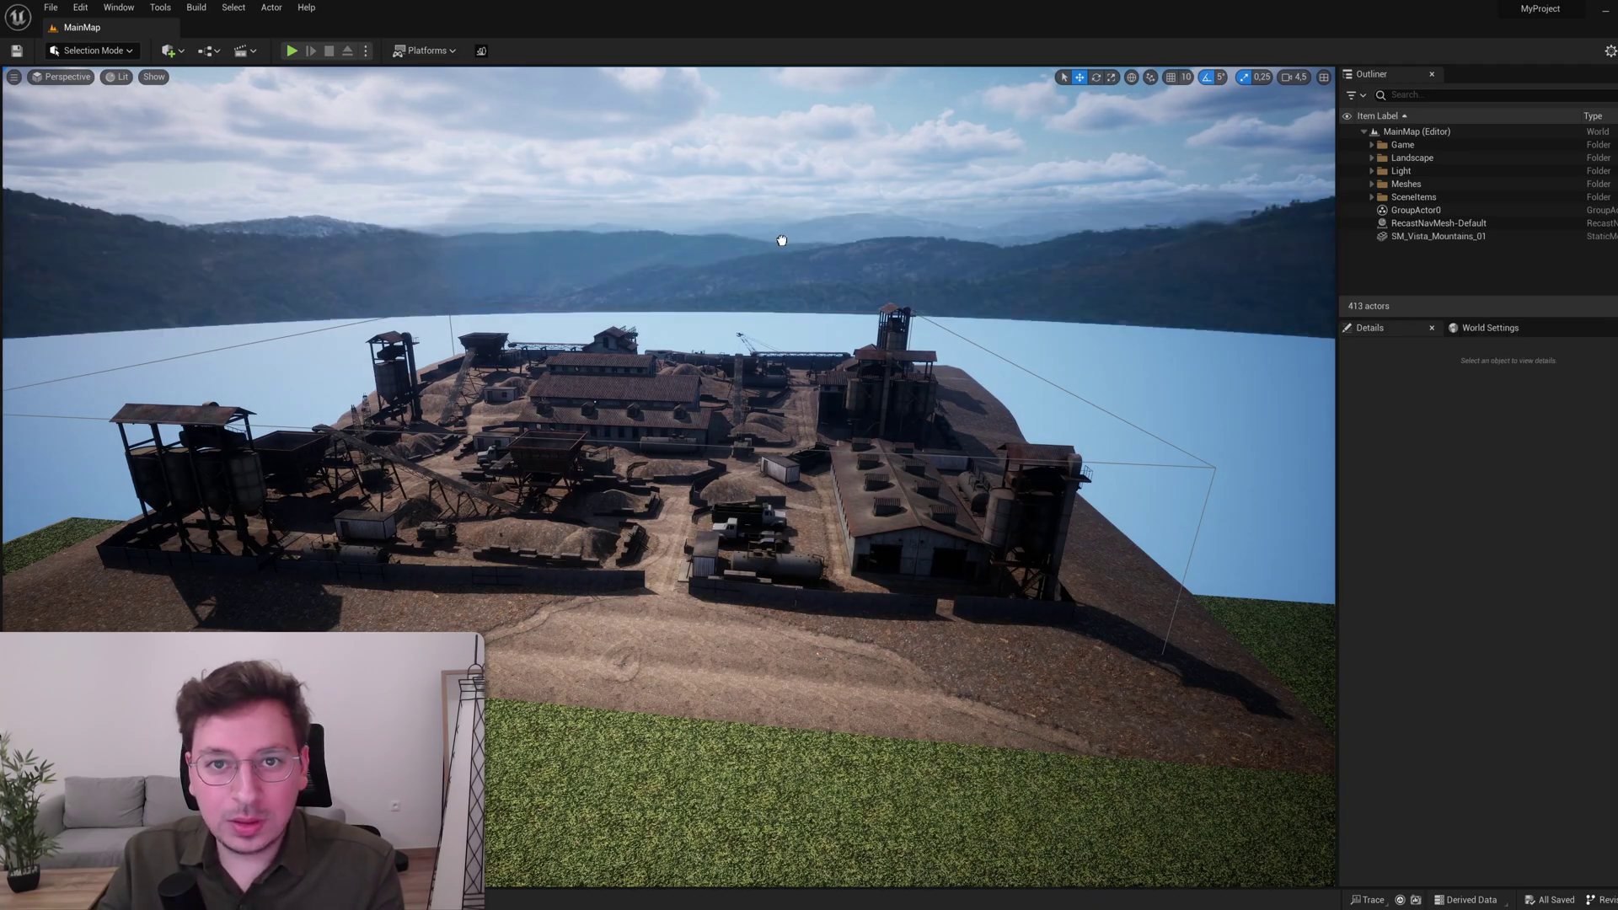
pyautogui.click(715, 291)
pyautogui.moveTo(716, 291); pyautogui.dragTo(641, 303, button='right')
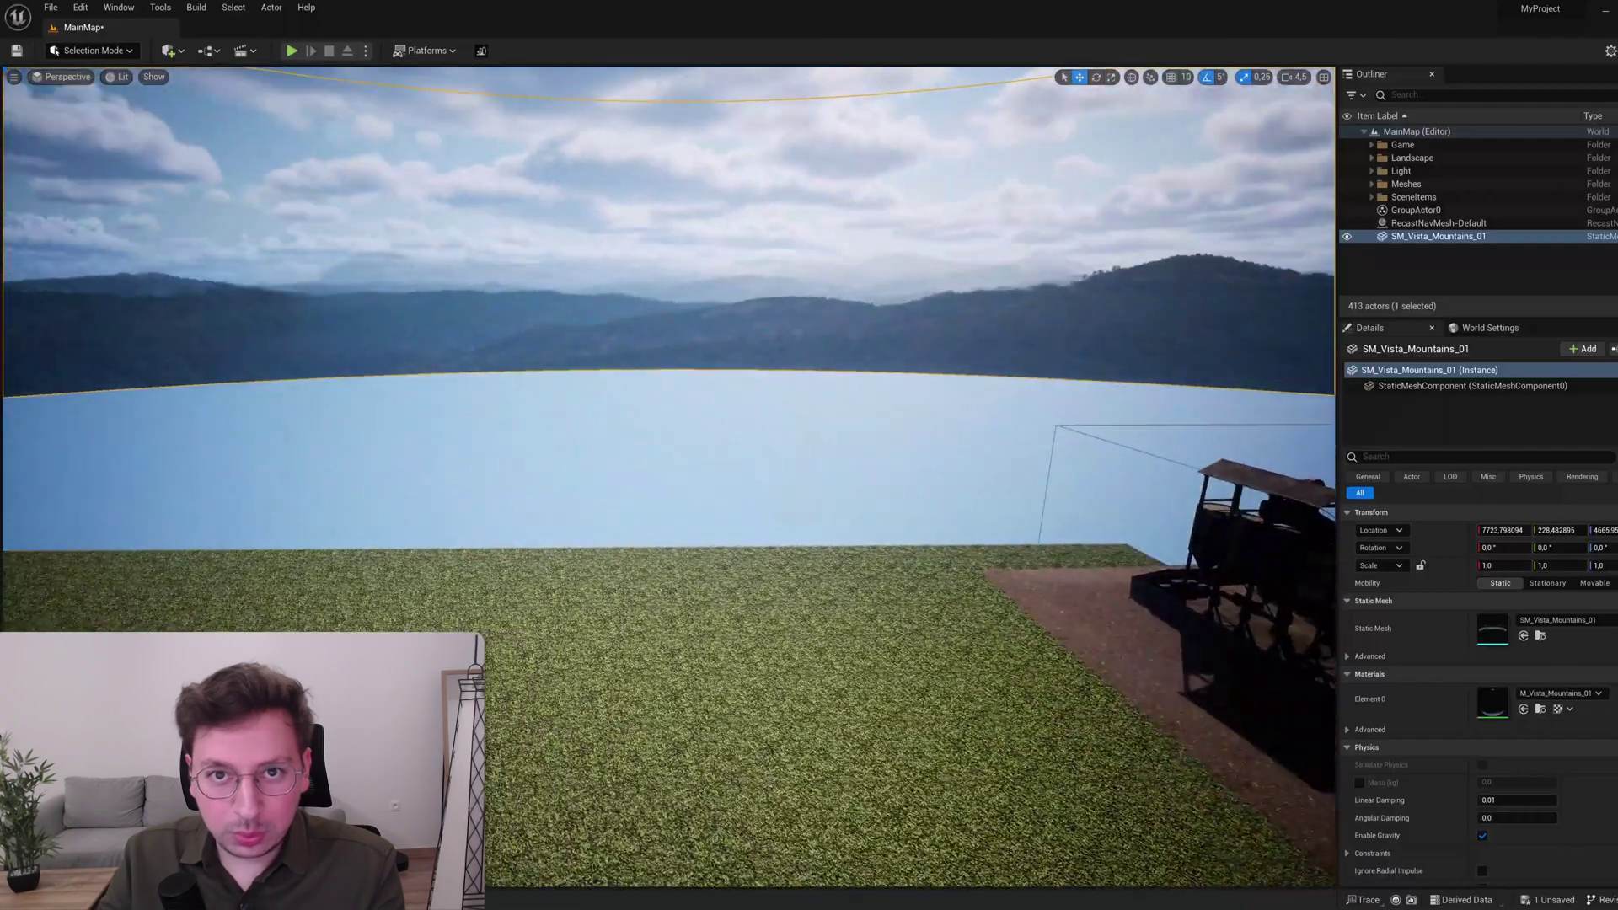
pyautogui.moveTo(778, 280); pyautogui.dragTo(778, 281, button='right')
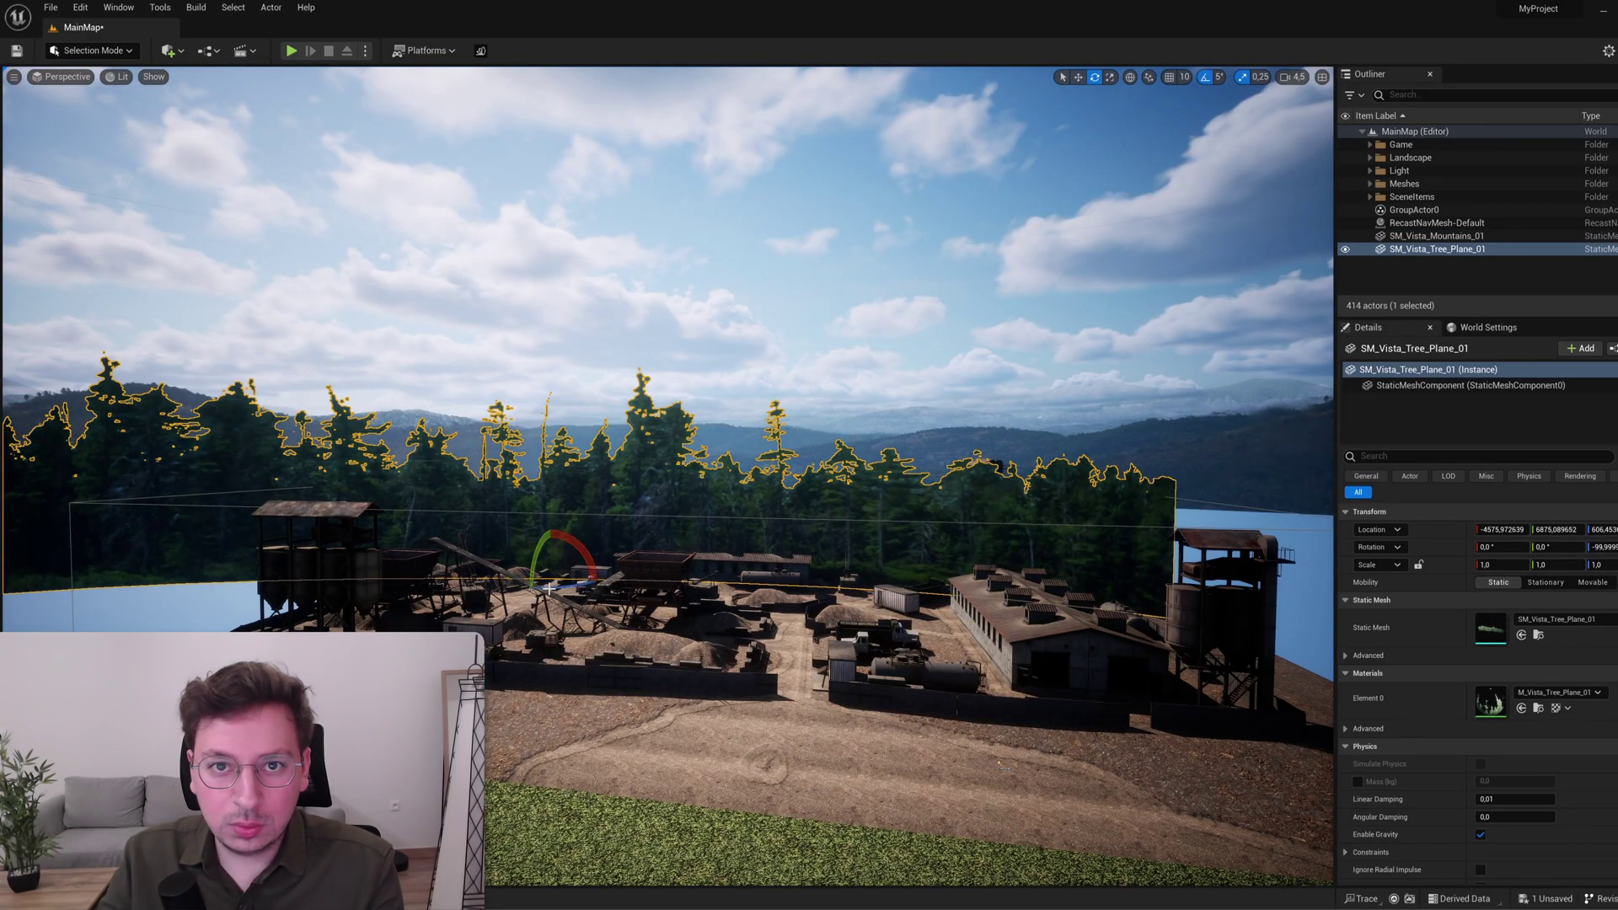
# Step: Lower the vista tree plane behind the quarry and move a duplicate far left
pyautogui.moveTo(546, 581); pyautogui.dragTo(729, 489)
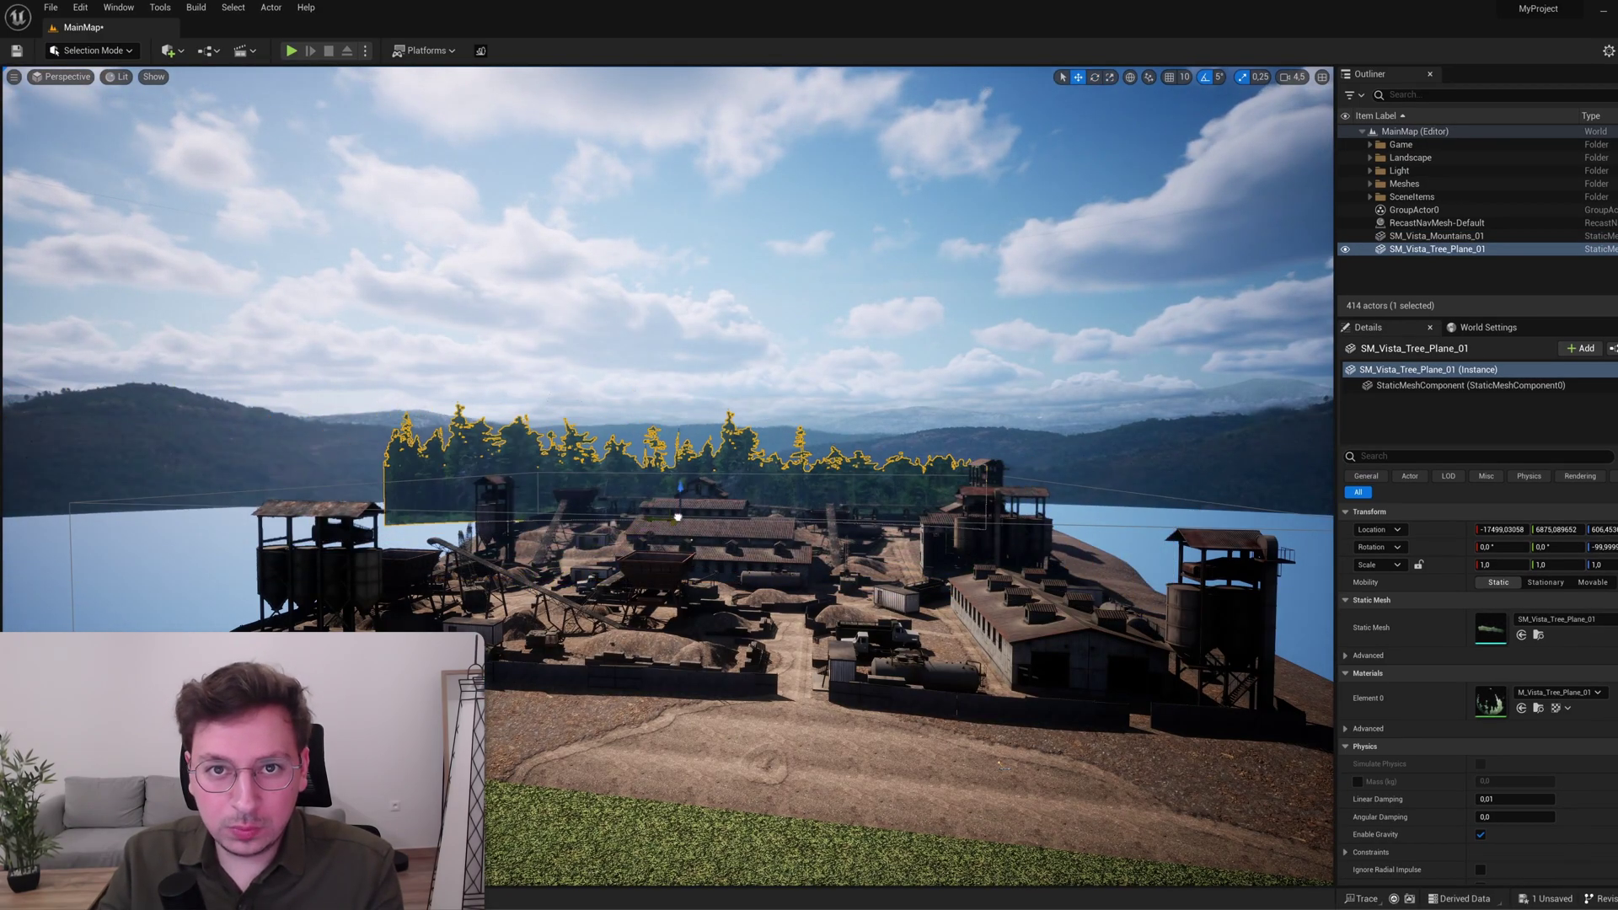
pyautogui.moveTo(666, 472); pyautogui.dragTo(666, 472, button='right')
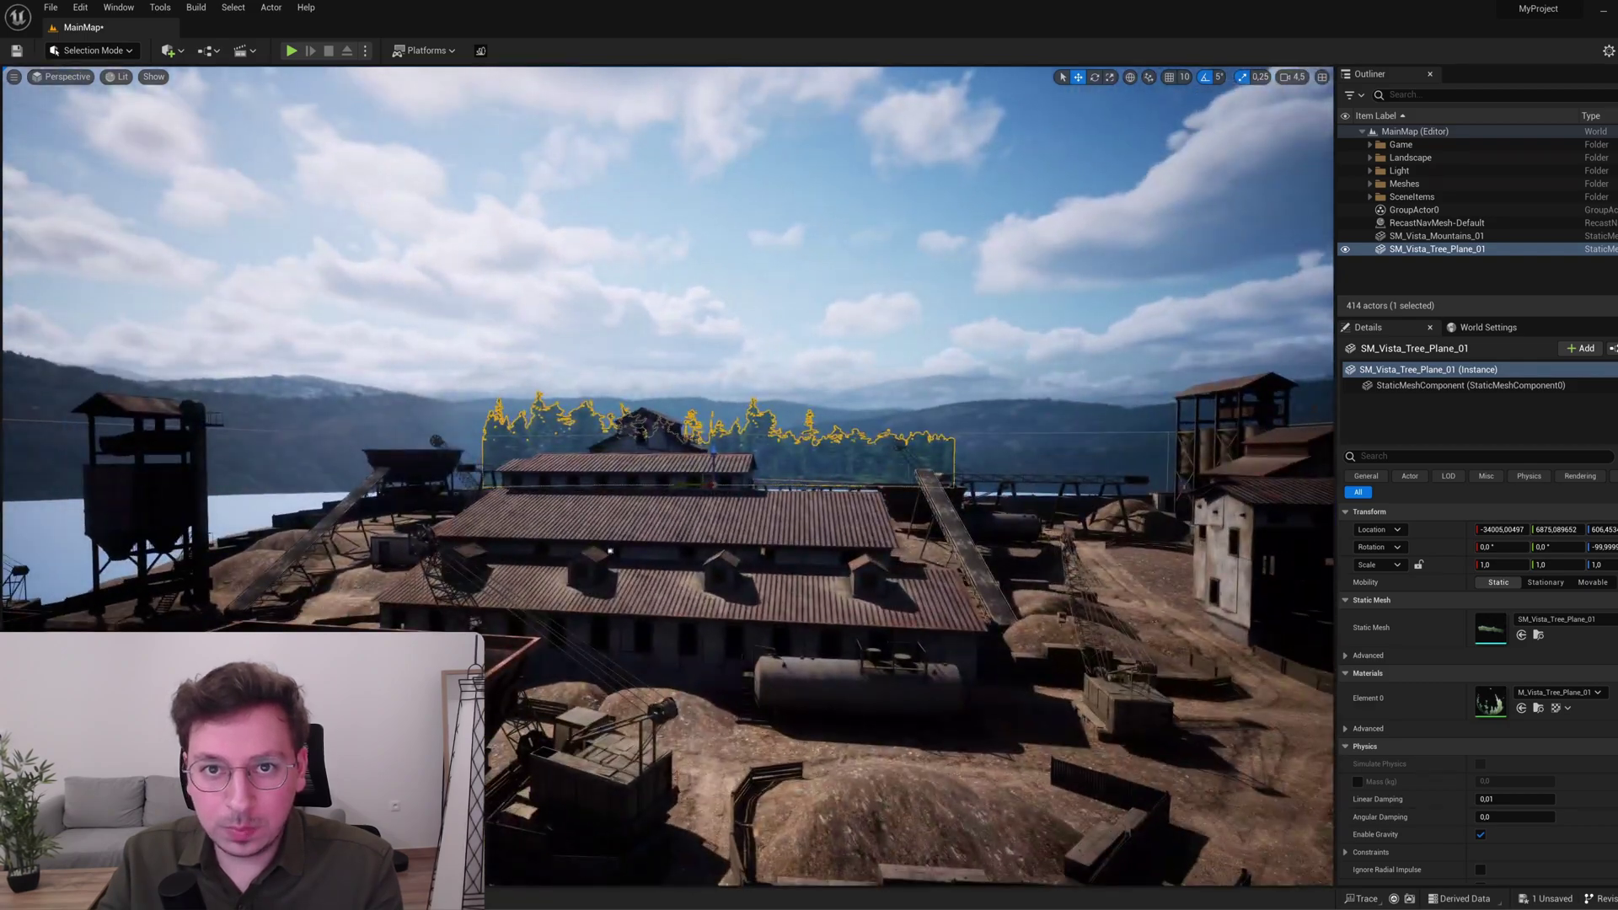
pyautogui.moveTo(725, 529); pyautogui.dragTo(725, 528, button='right')
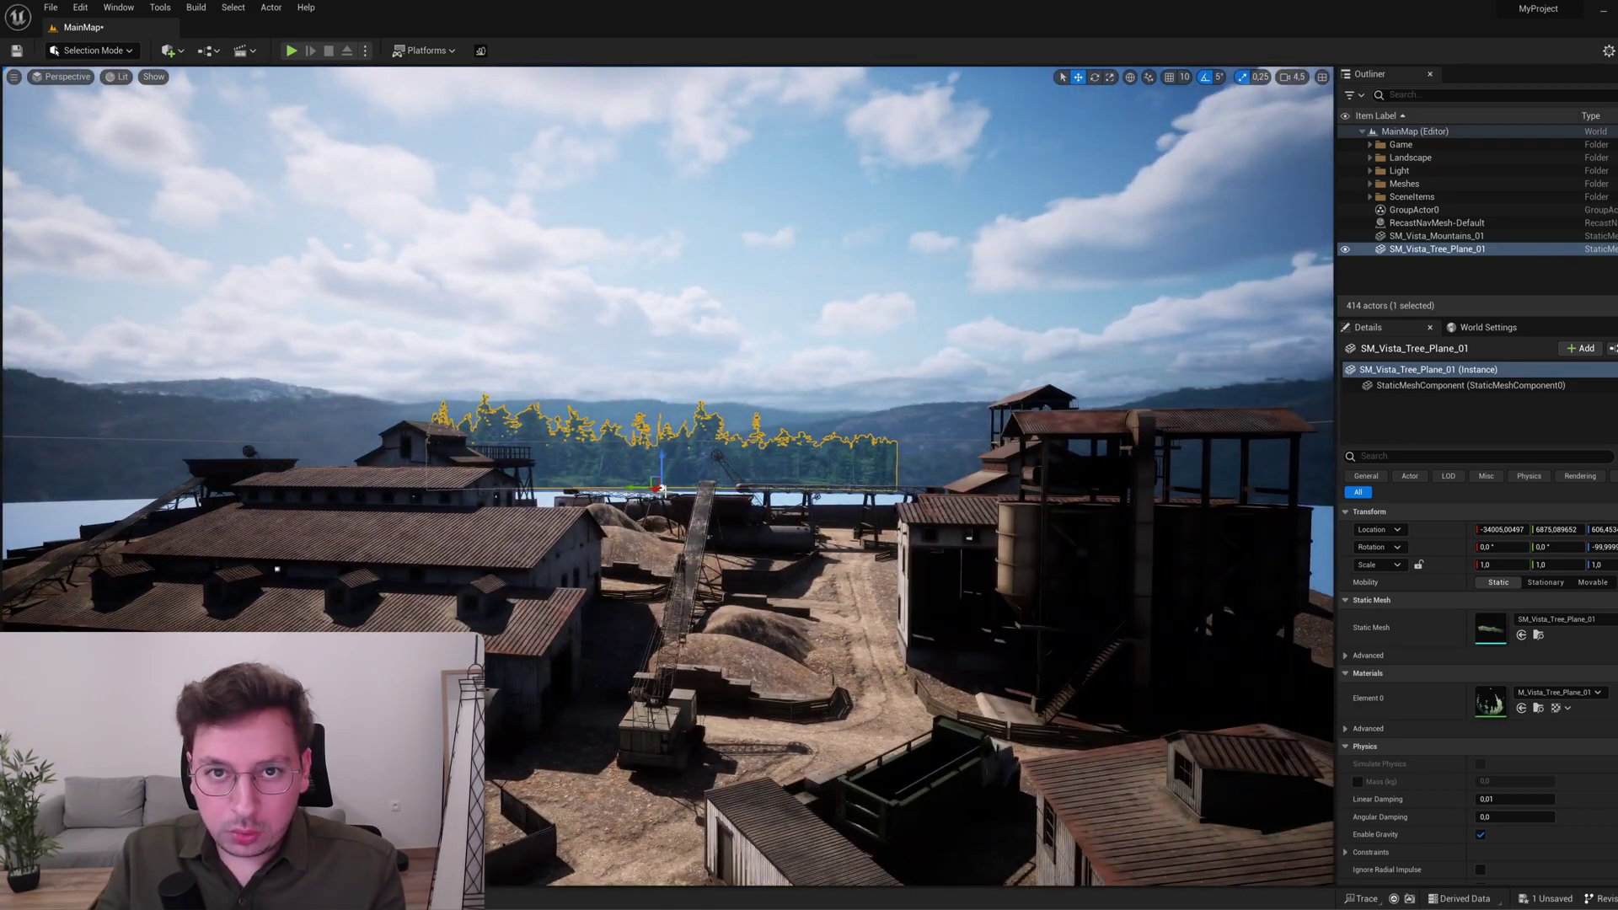
pyautogui.moveTo(661, 472)
pyautogui.mouseDown()
pyautogui.moveTo(662, 489)
pyautogui.moveTo(446, 496)
pyautogui.mouseUp()
pyautogui.hotkey('ctrl', 'd')
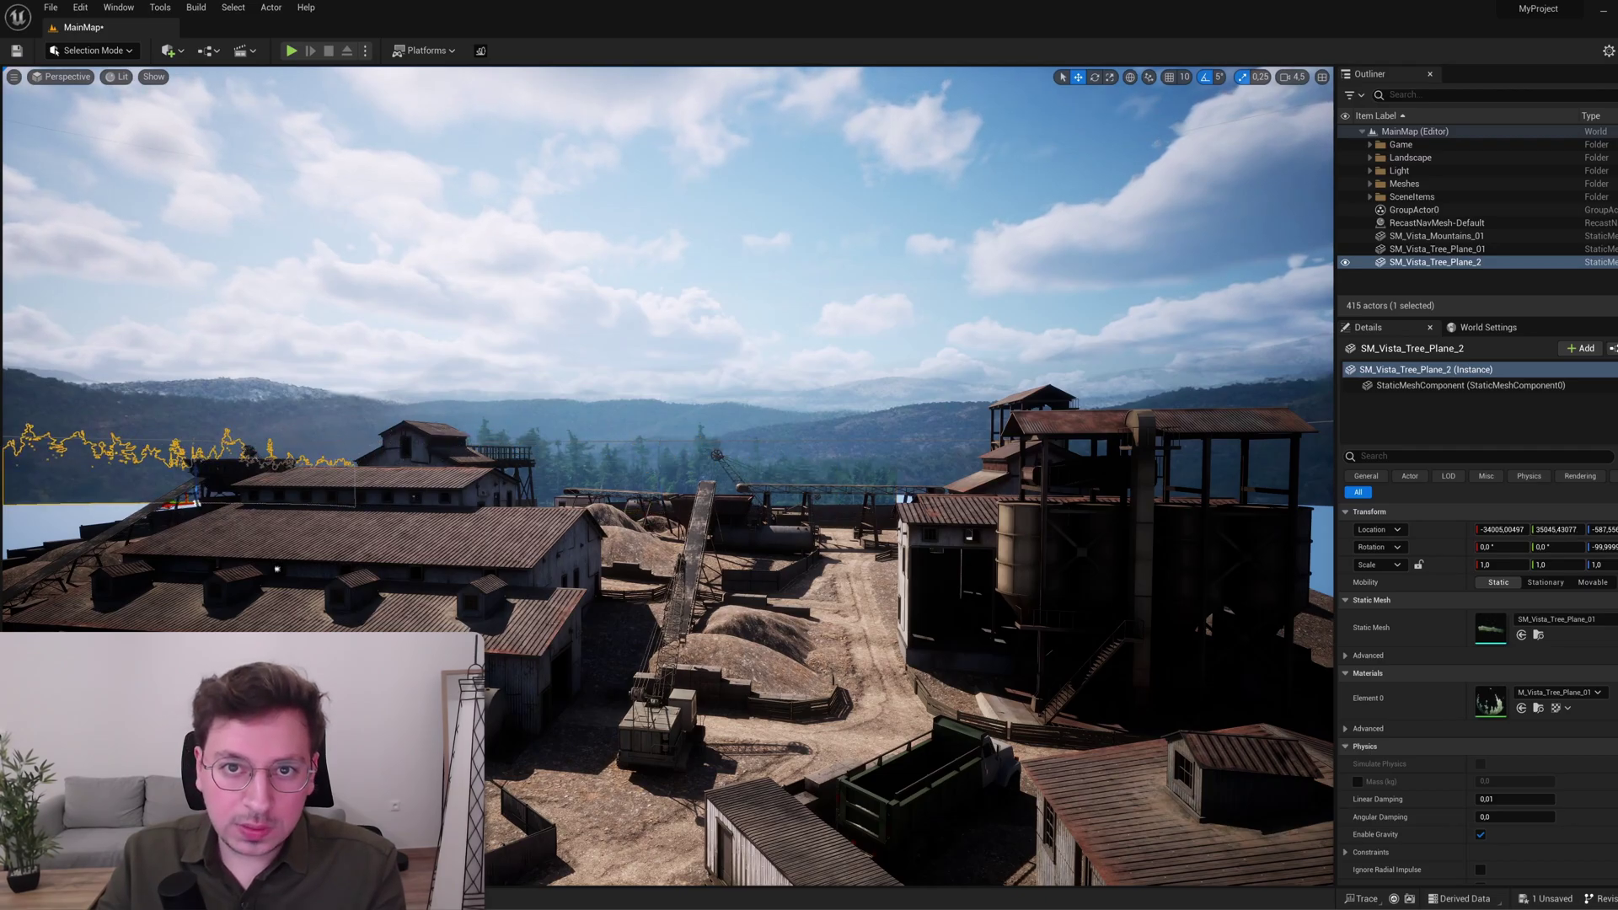
pyautogui.moveTo(446, 496); pyautogui.dragTo(446, 496, button='right')
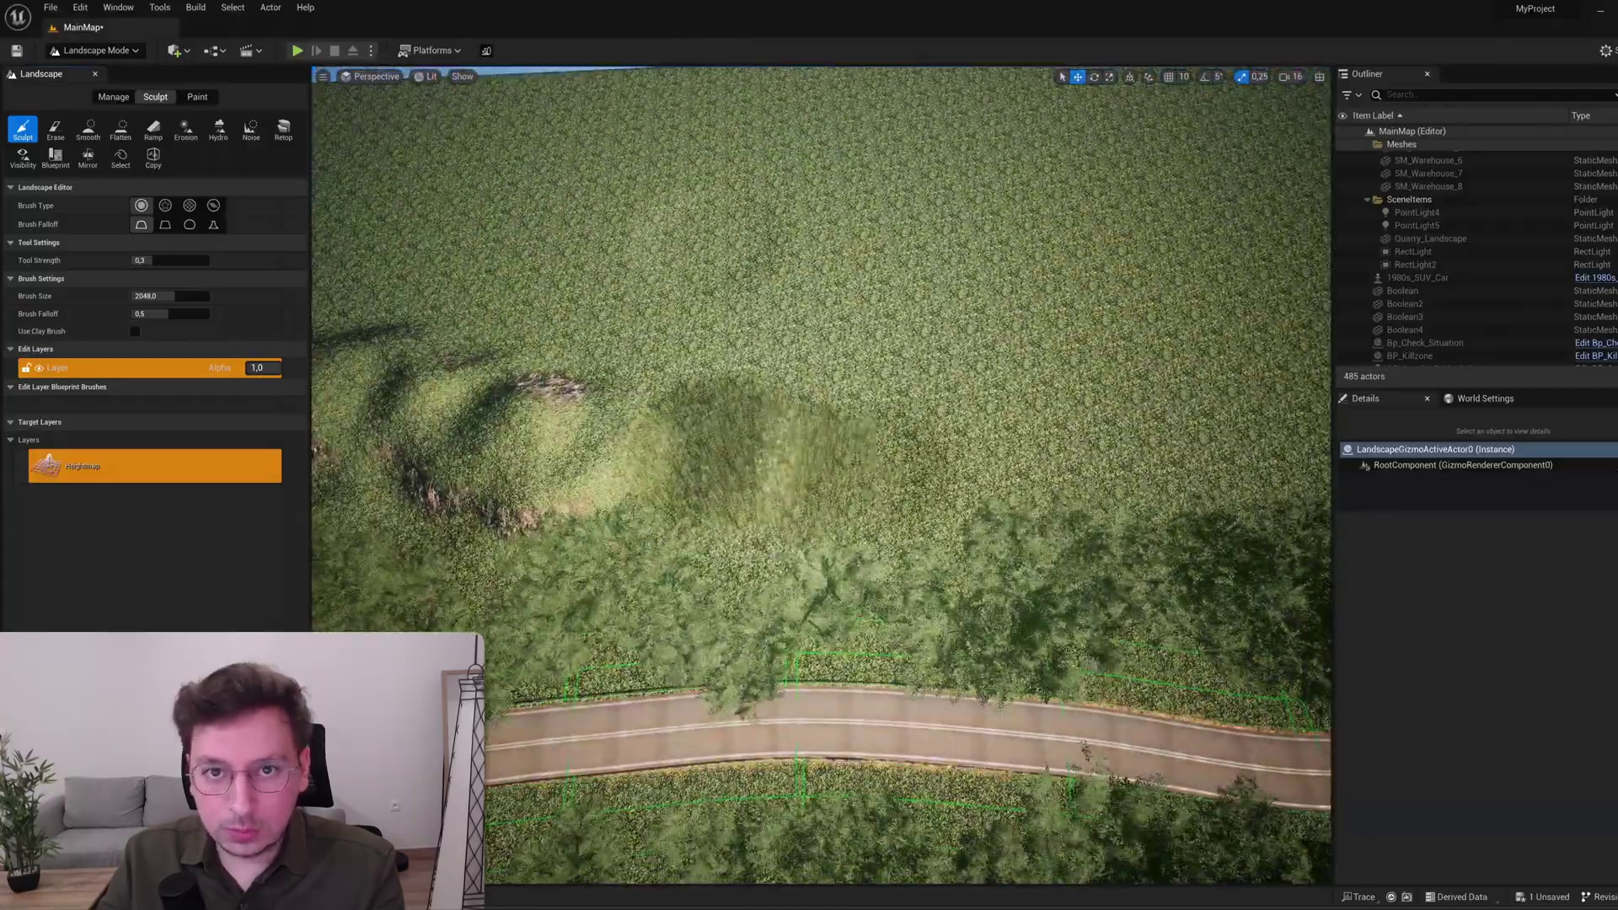
# Step: Delete outer landscape components along the edge with a Delete brush size of 2
pyautogui.moveTo(793, 468); pyautogui.dragTo(792, 468, button='right')
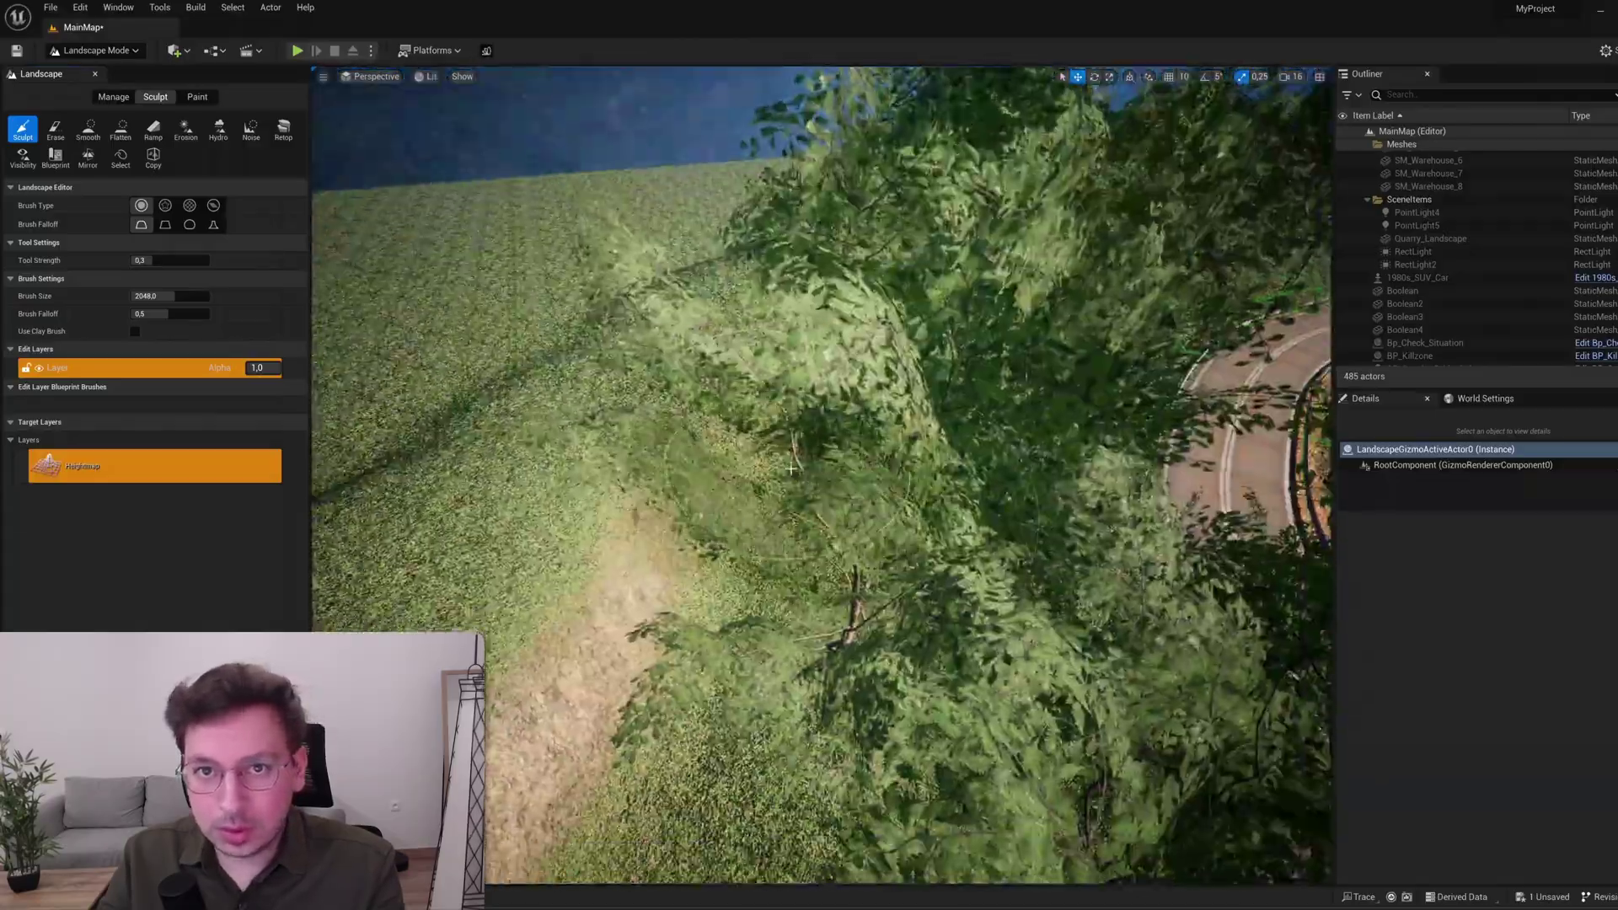
pyautogui.click(113, 96)
pyautogui.click(121, 128)
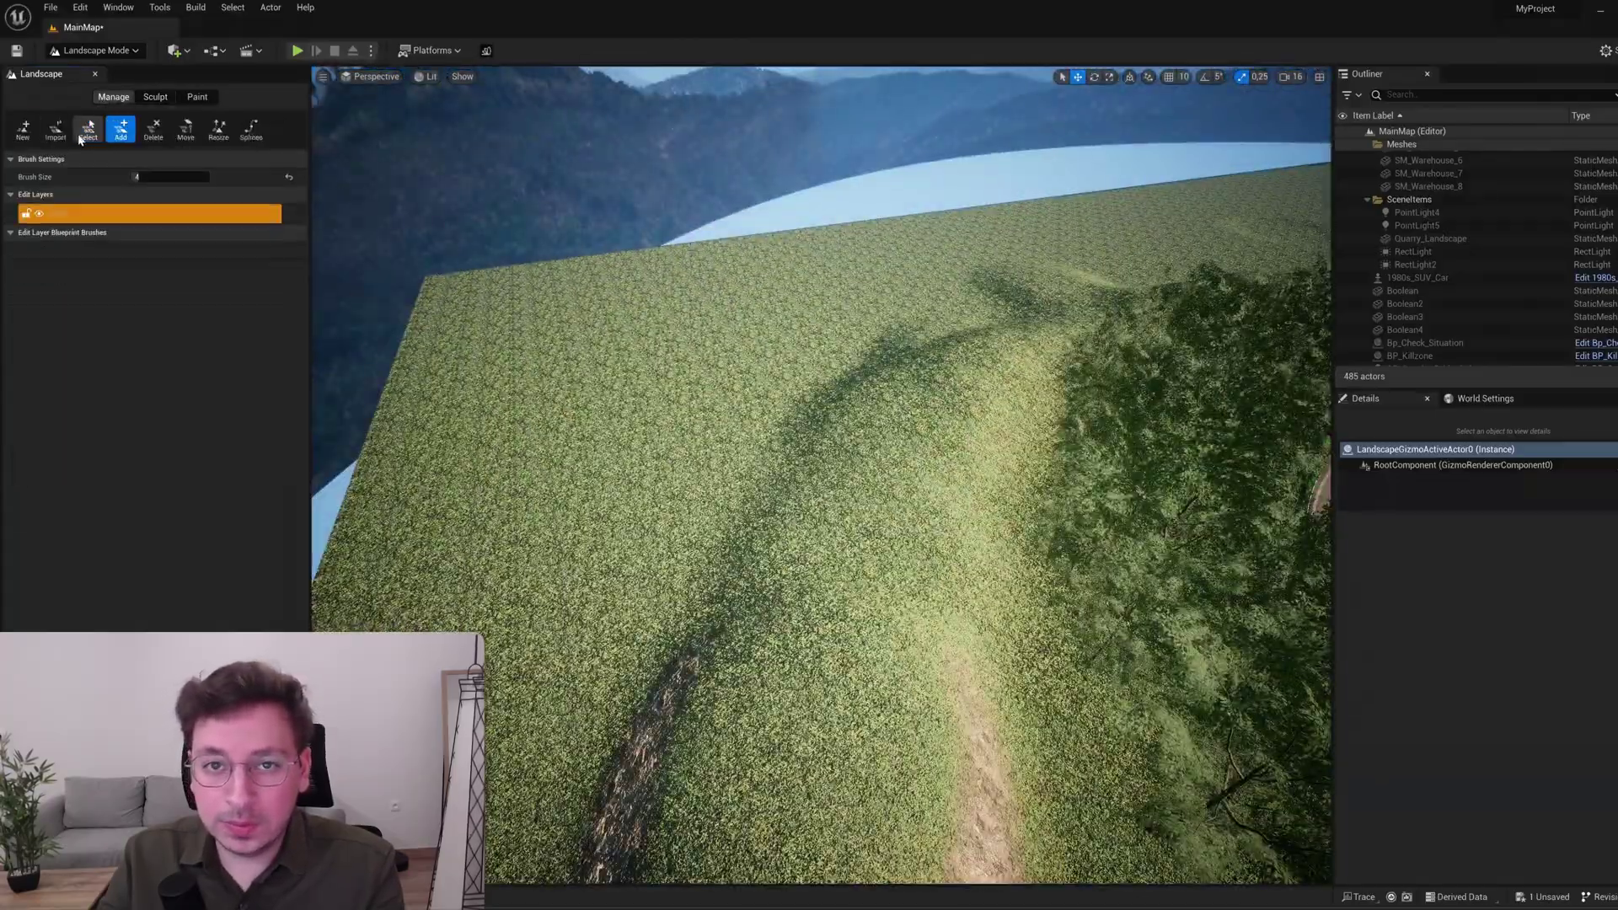
pyautogui.click(153, 128)
pyautogui.press('[')
pyautogui.press('[')
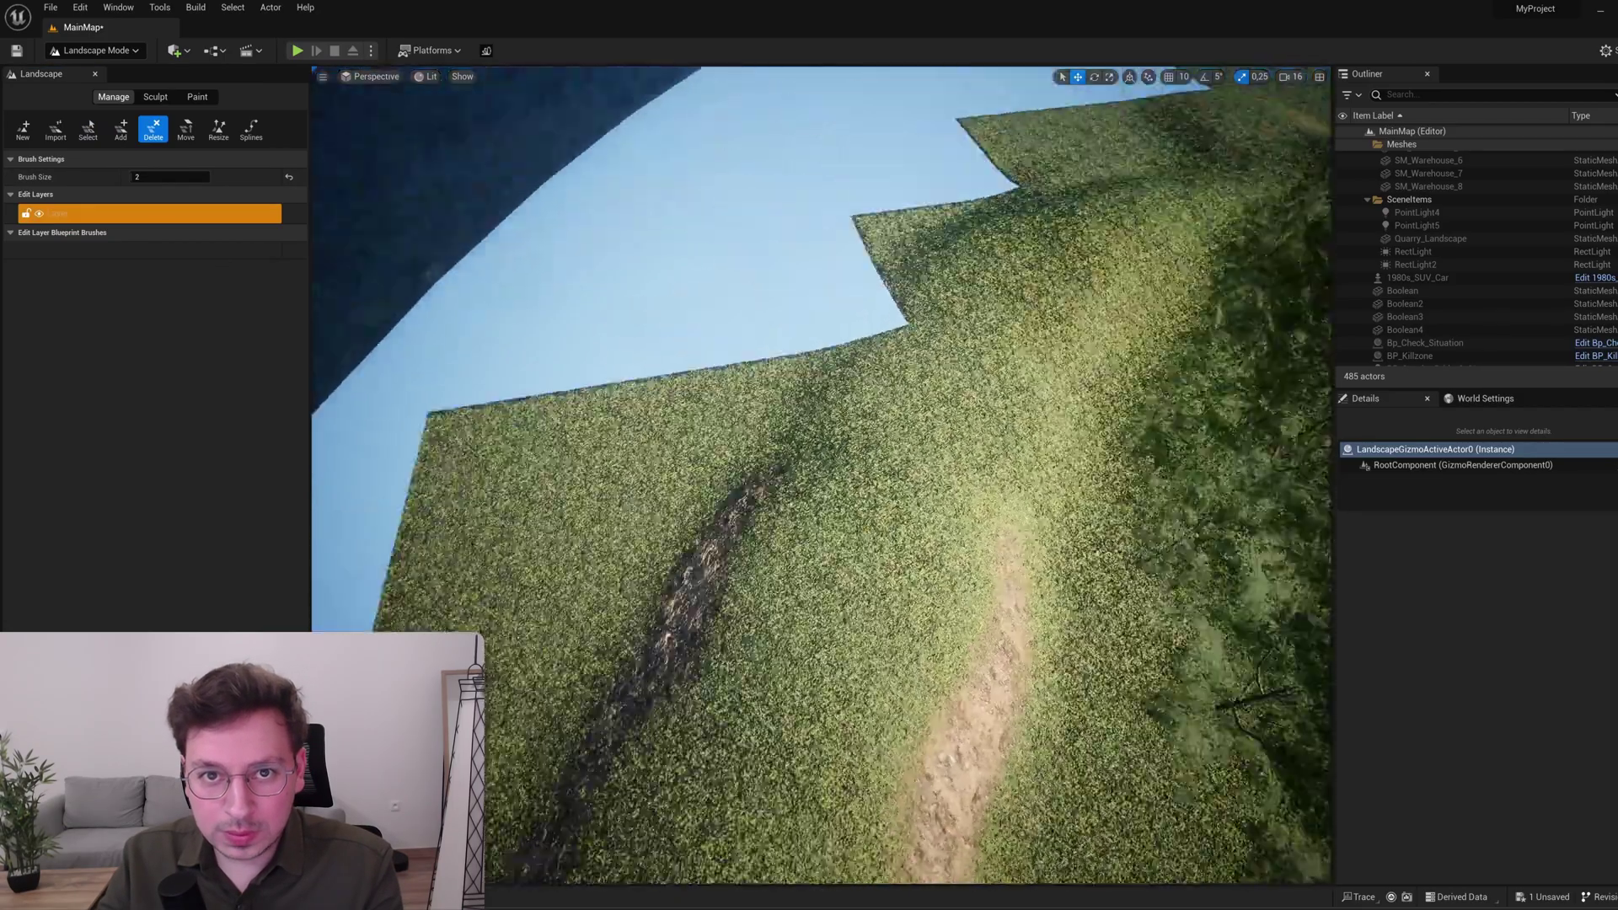
pyautogui.moveTo(548, 515); pyautogui.dragTo(547, 514, button='right')
pyautogui.click(901, 472)
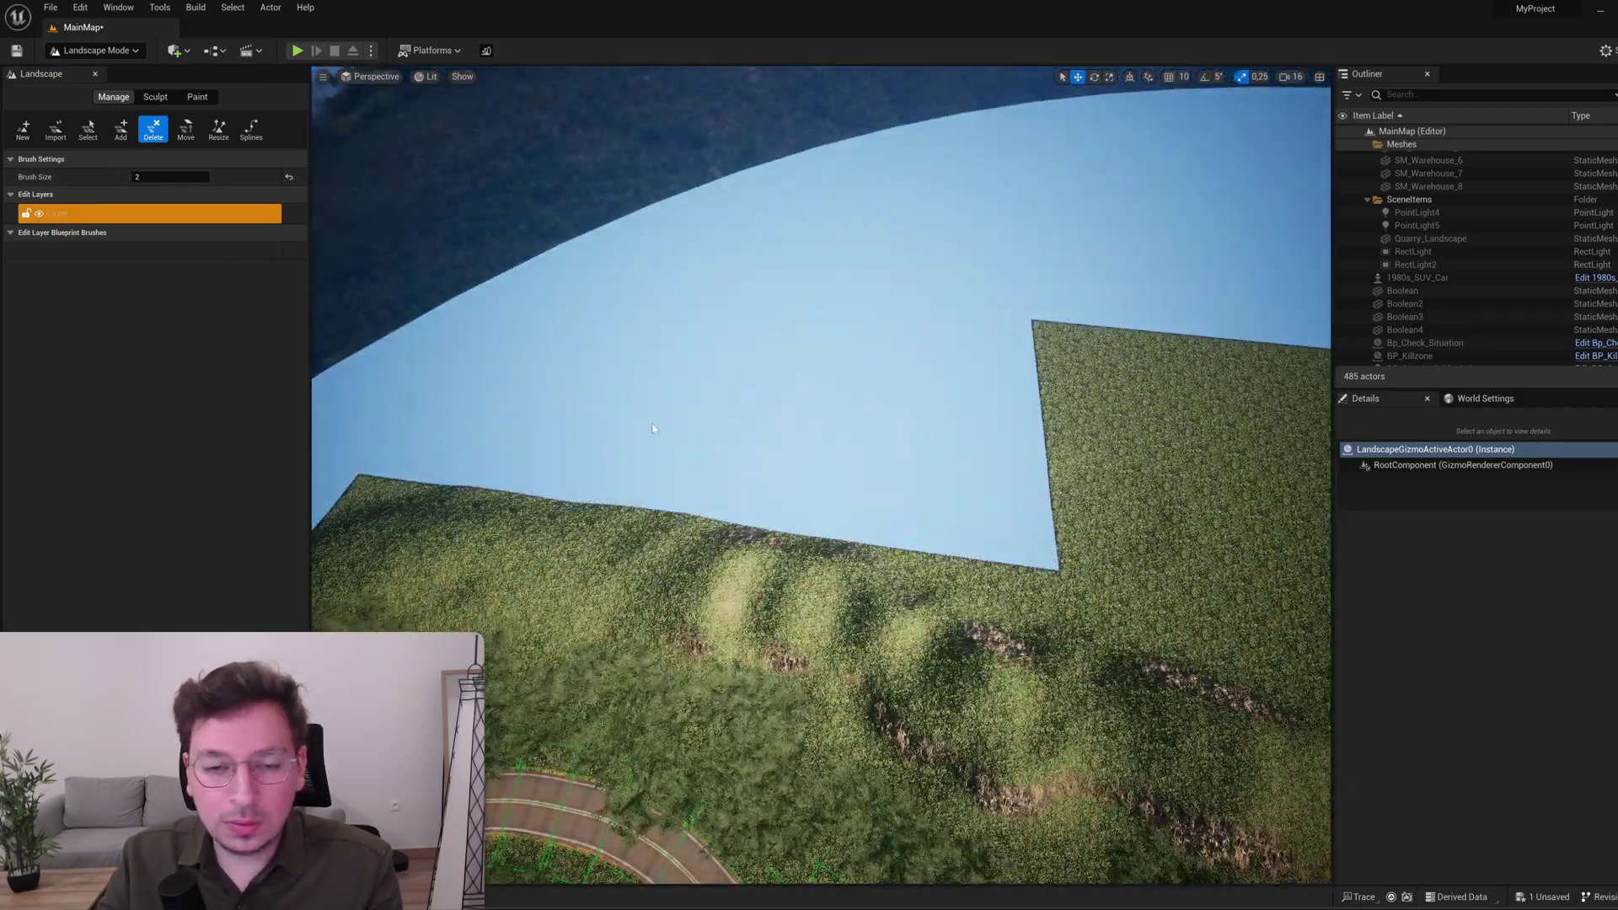
pyautogui.moveTo(900, 472); pyautogui.dragTo(900, 472, button='right')
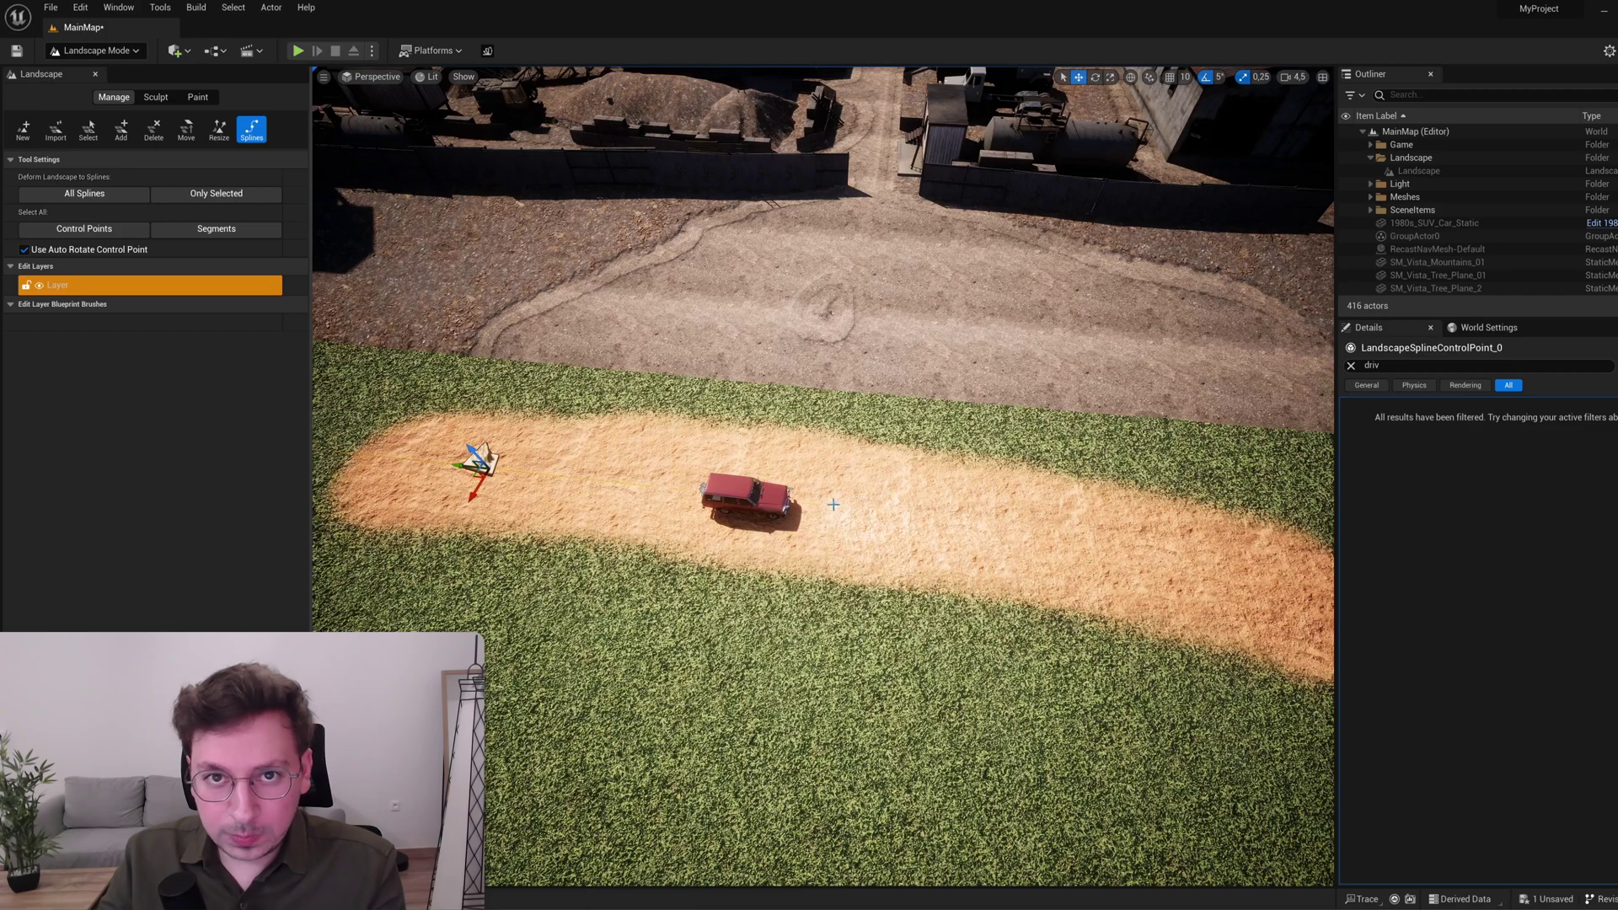
# Step: Add spline control points along the dirt strip and extend the SM_Road_Mesh_02 road to the right
pyautogui.keyDown('ctrl'); pyautogui.click(834, 504); pyautogui.keyUp('ctrl')
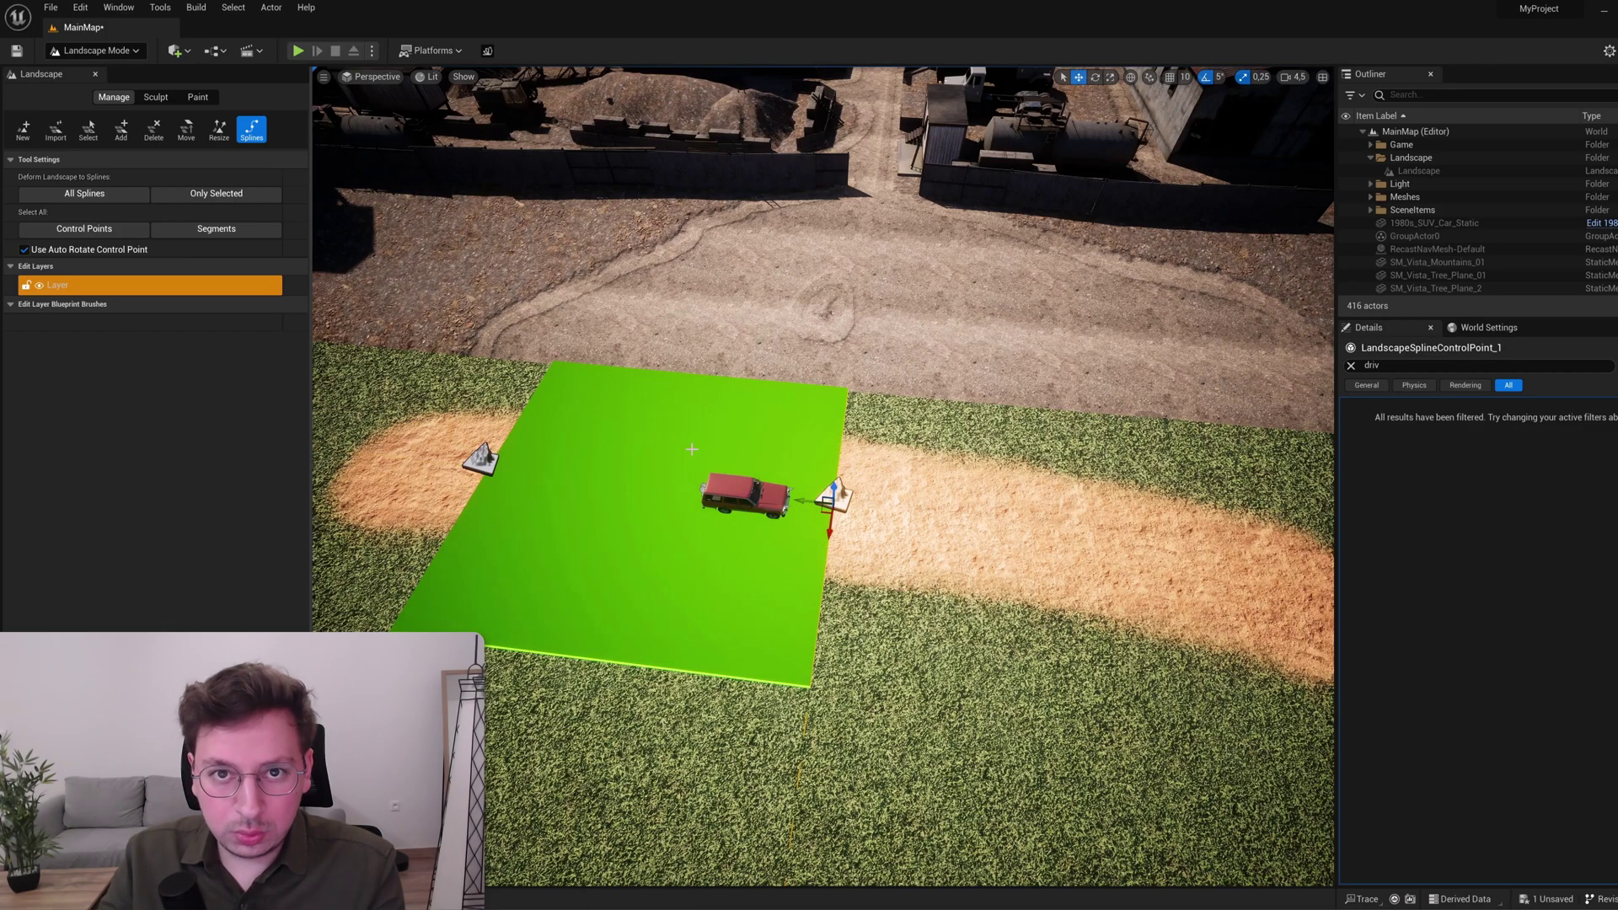
pyautogui.click(1351, 365)
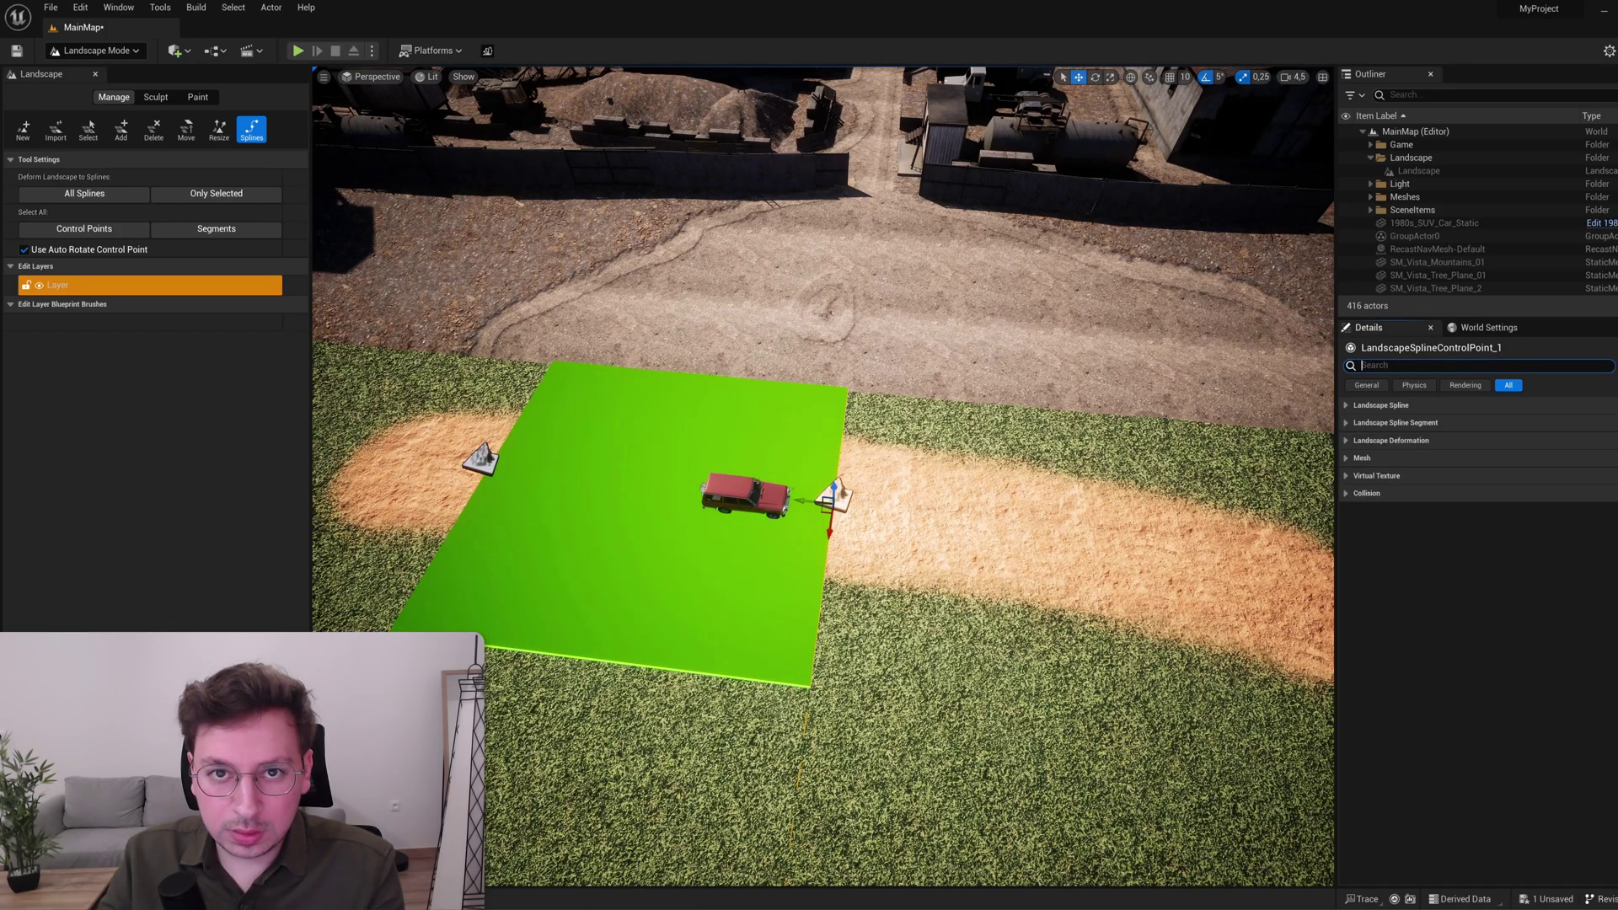
pyautogui.click(596, 480)
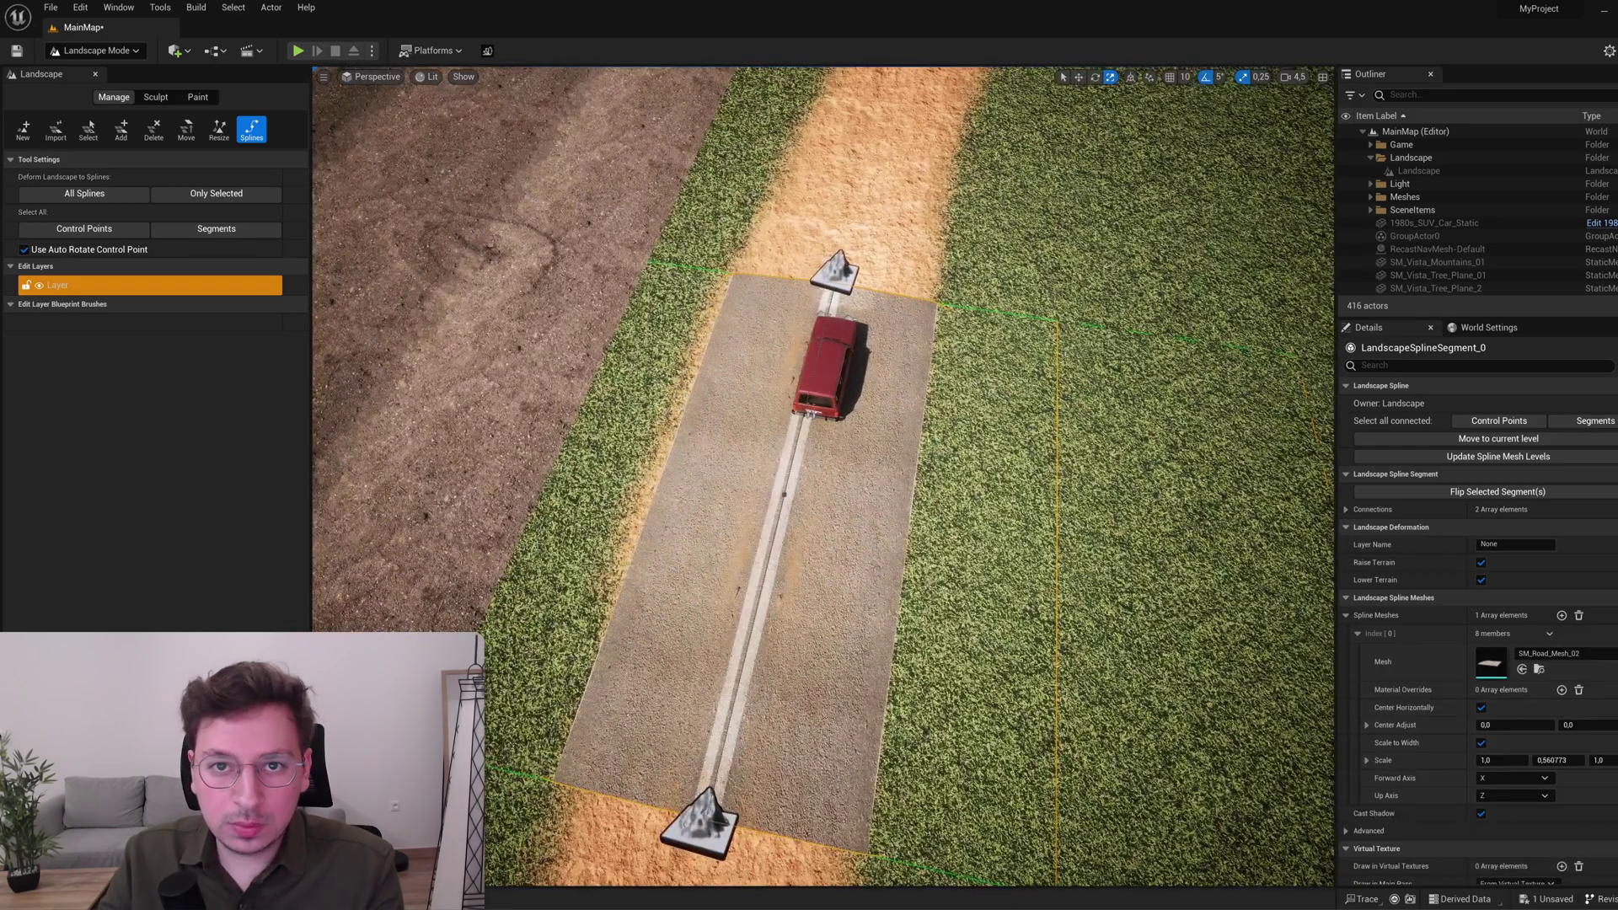
pyautogui.click(770, 341)
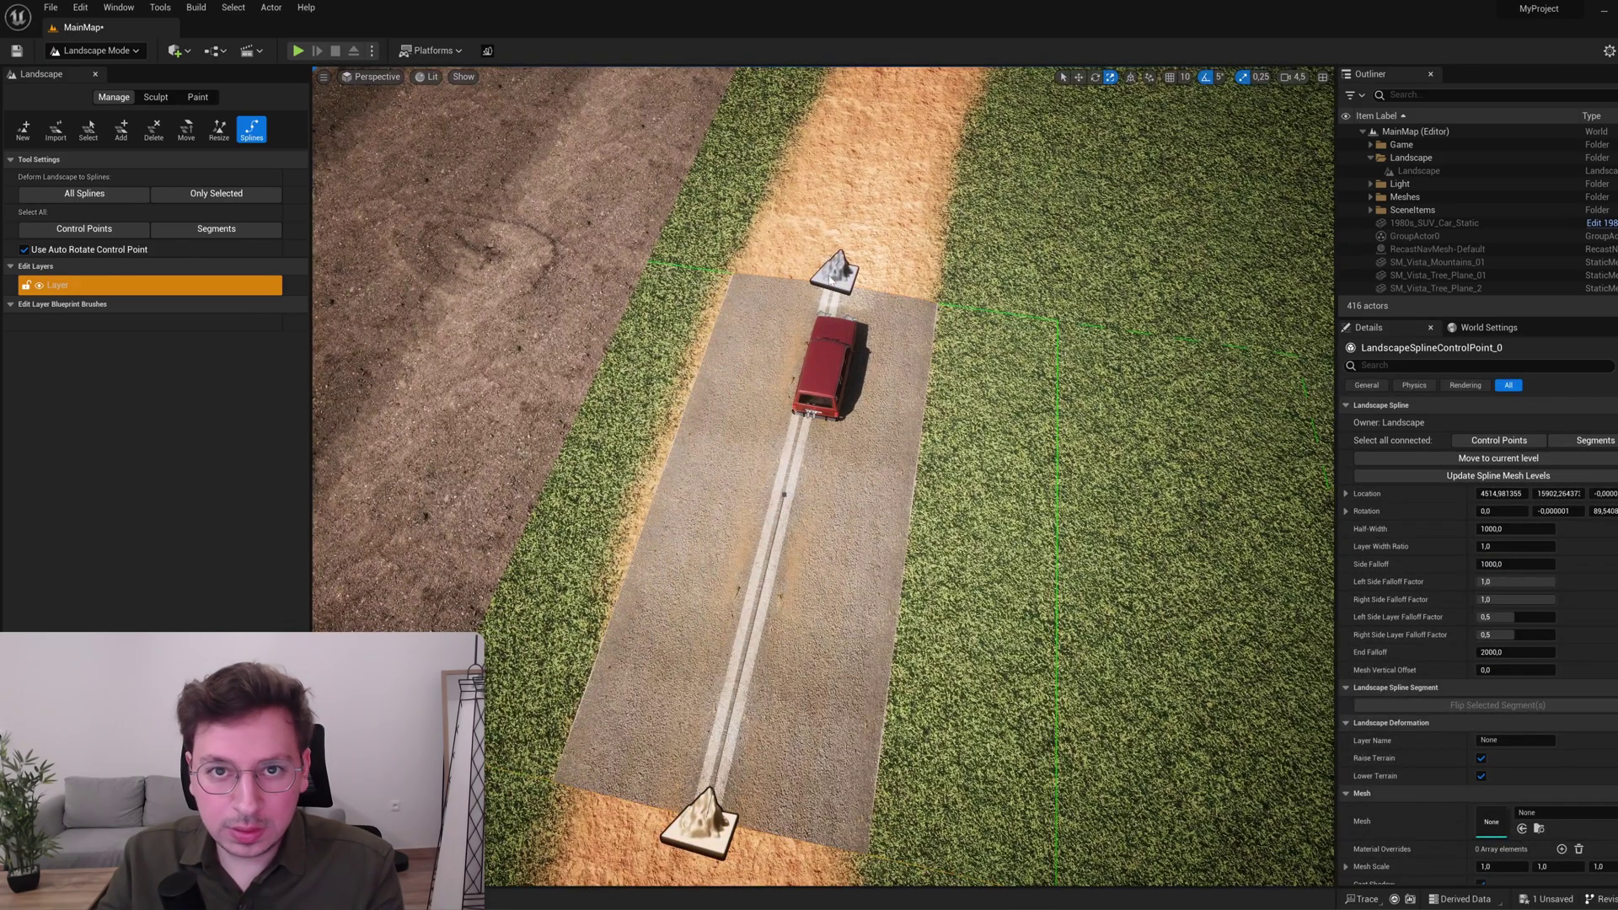
pyautogui.keyDown('shift'); pyautogui.click(832, 279); pyautogui.keyUp('shift')
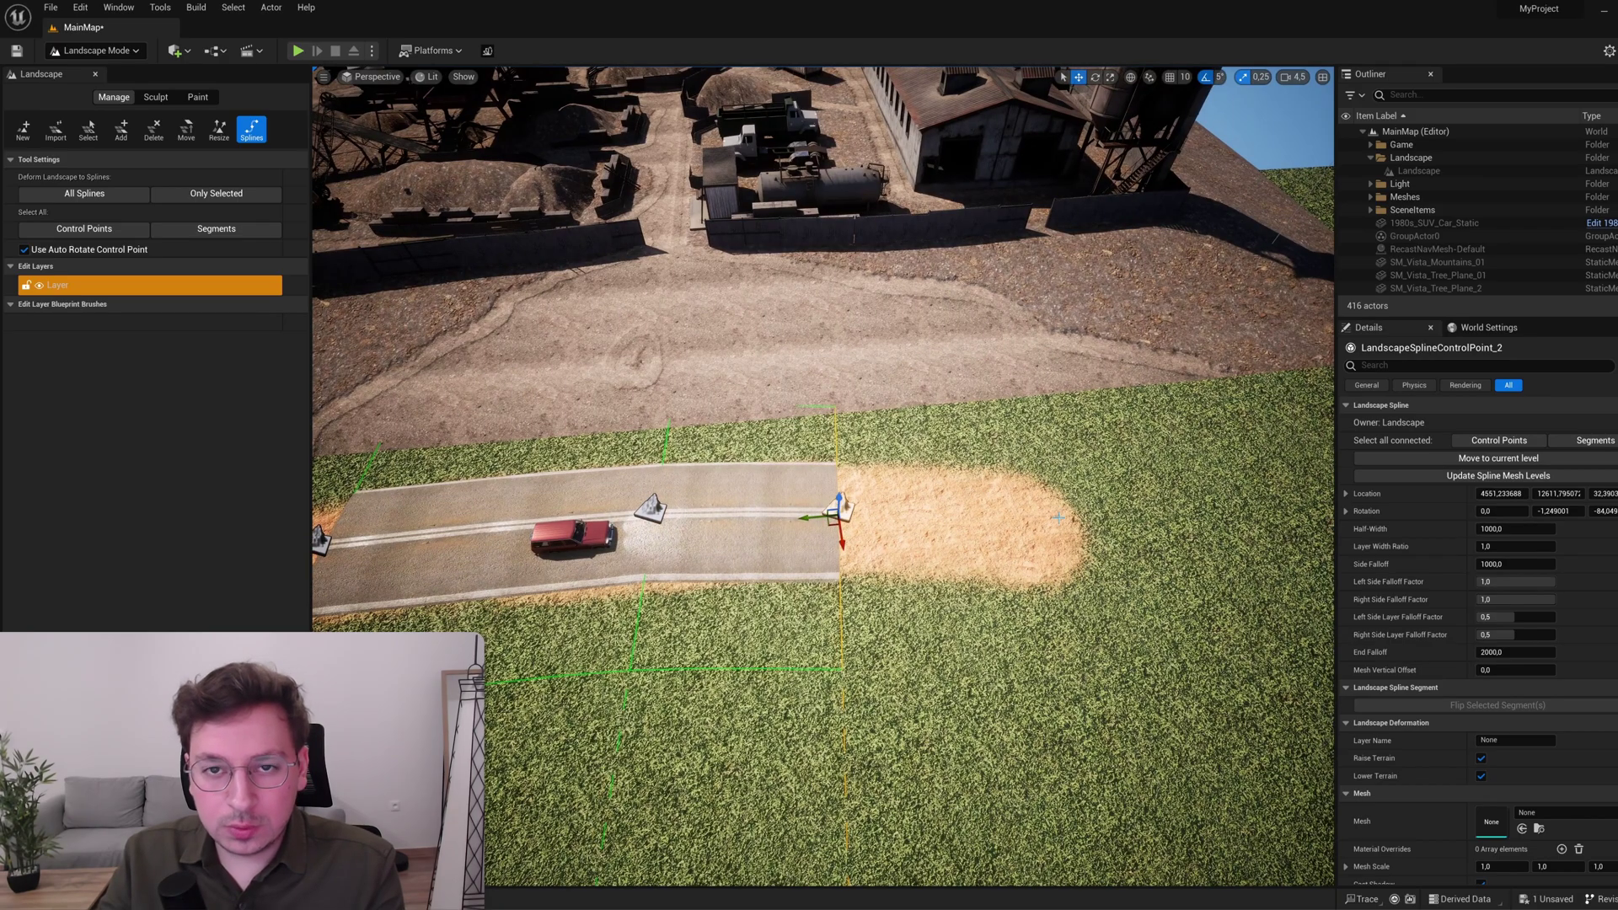
pyautogui.keyDown('ctrl'); pyautogui.click(1059, 517); pyautogui.keyUp('ctrl')
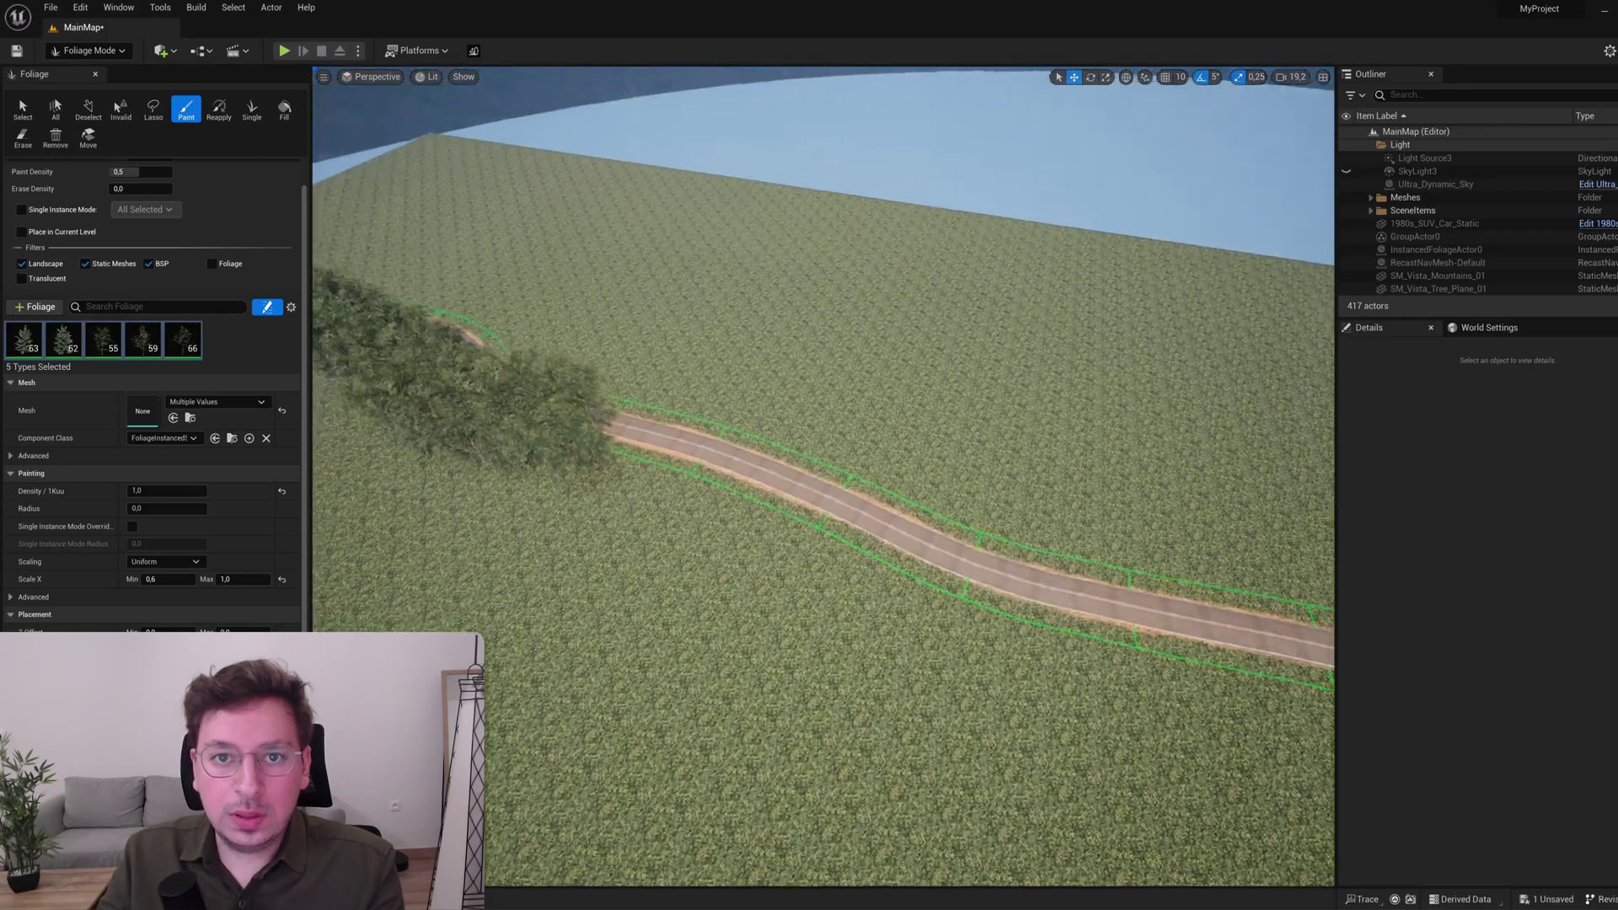
# Step: Paint trees along the road and set the foliage maximum cull distance to 25000
pyautogui.moveTo(650, 430); pyautogui.dragTo(634, 432, button='right')
pyautogui.moveTo(634, 431); pyautogui.dragTo(1239, 580)
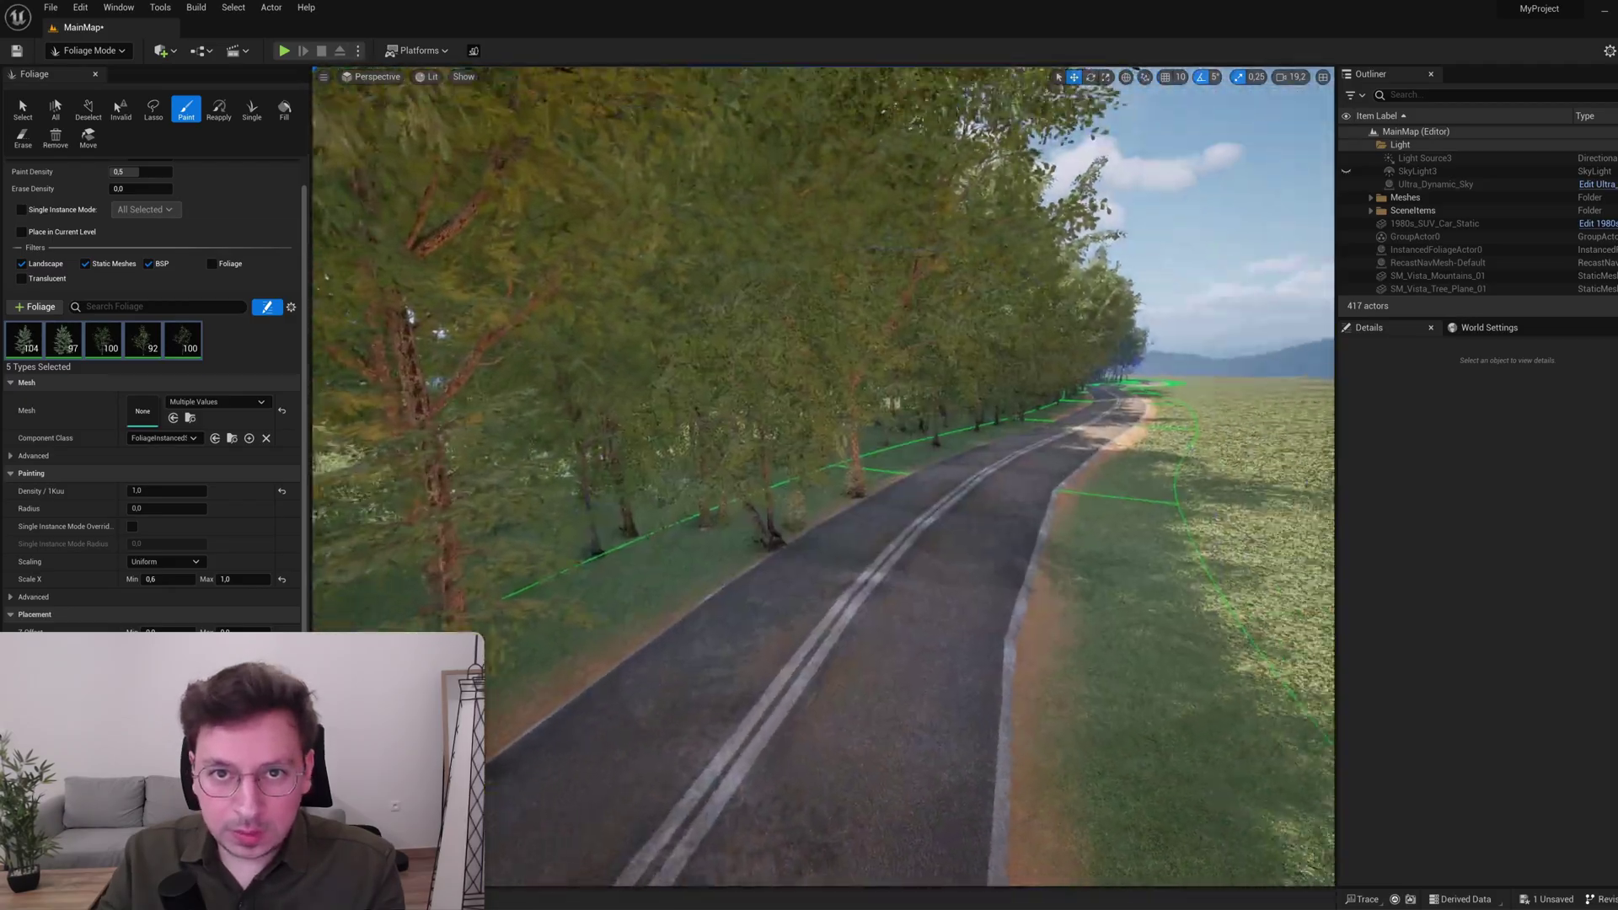
pyautogui.hotkey('shift', '1')
pyautogui.moveTo(583, 438); pyautogui.dragTo(582, 437, button='right')
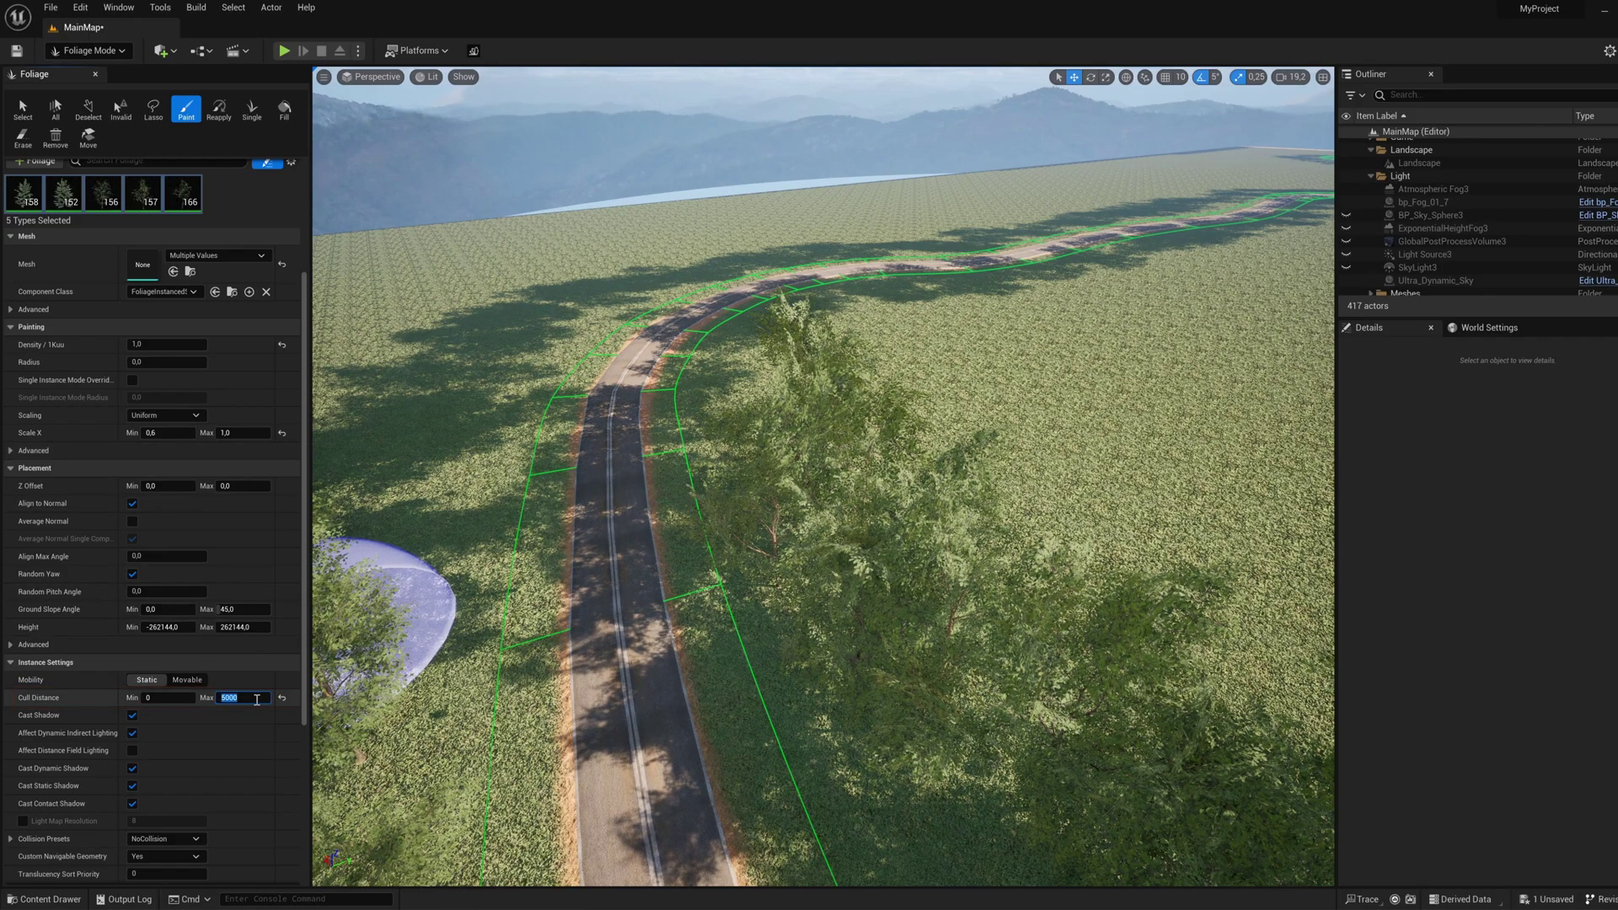
pyautogui.write('2')
pyautogui.press('Return')
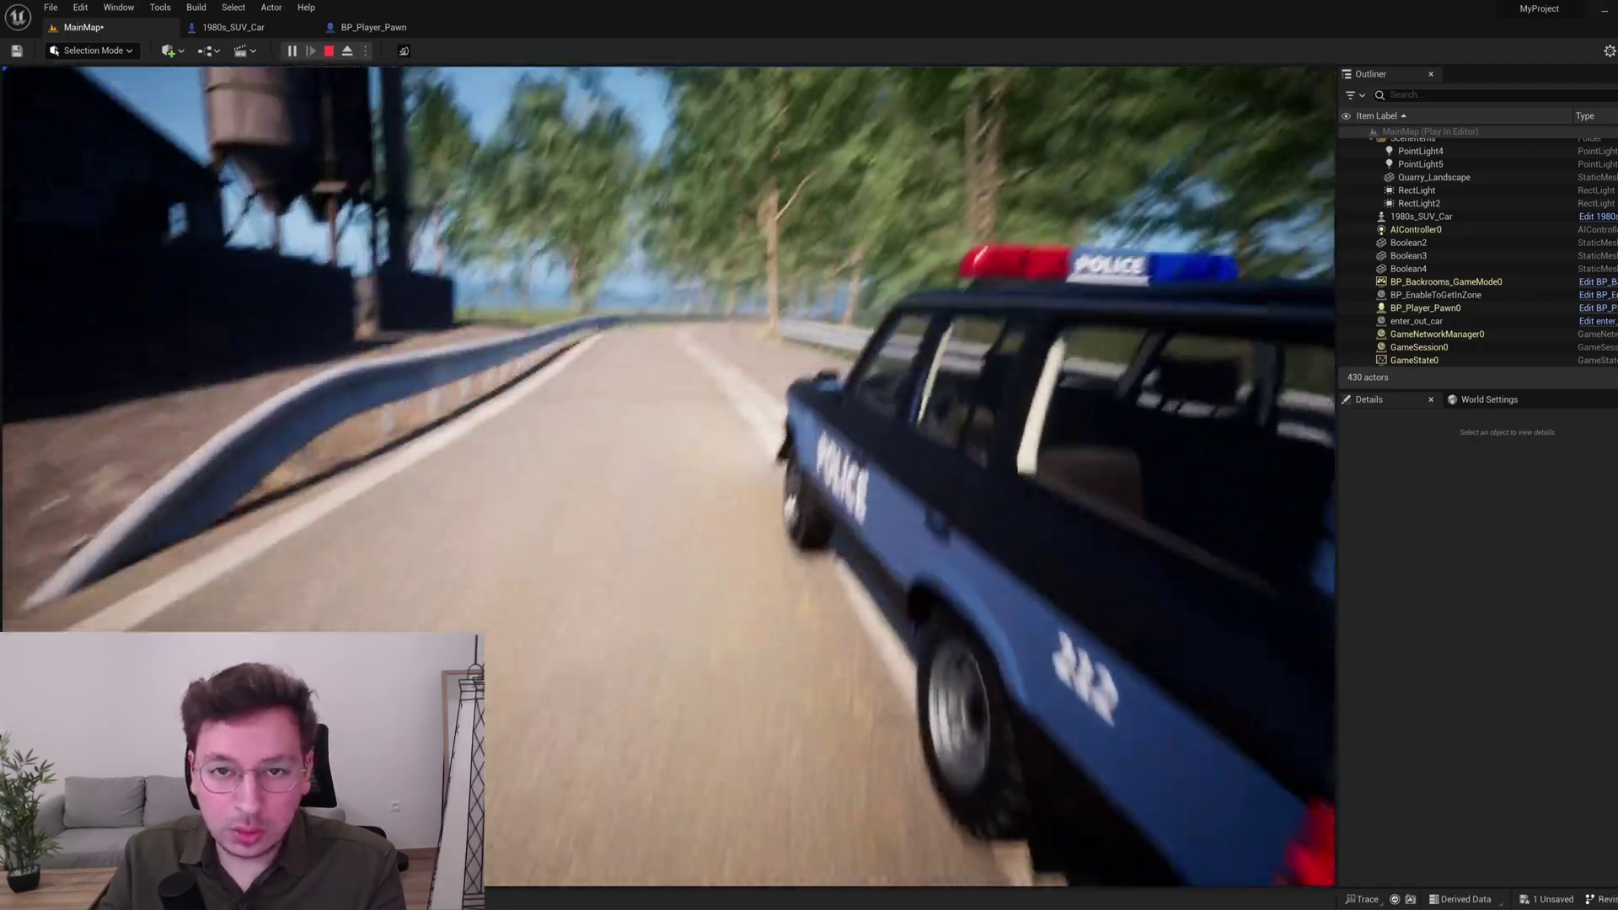
# Step: Cycle the interior, external and low road car cameras, then restart play from the driver's seat
pyautogui.press('c')
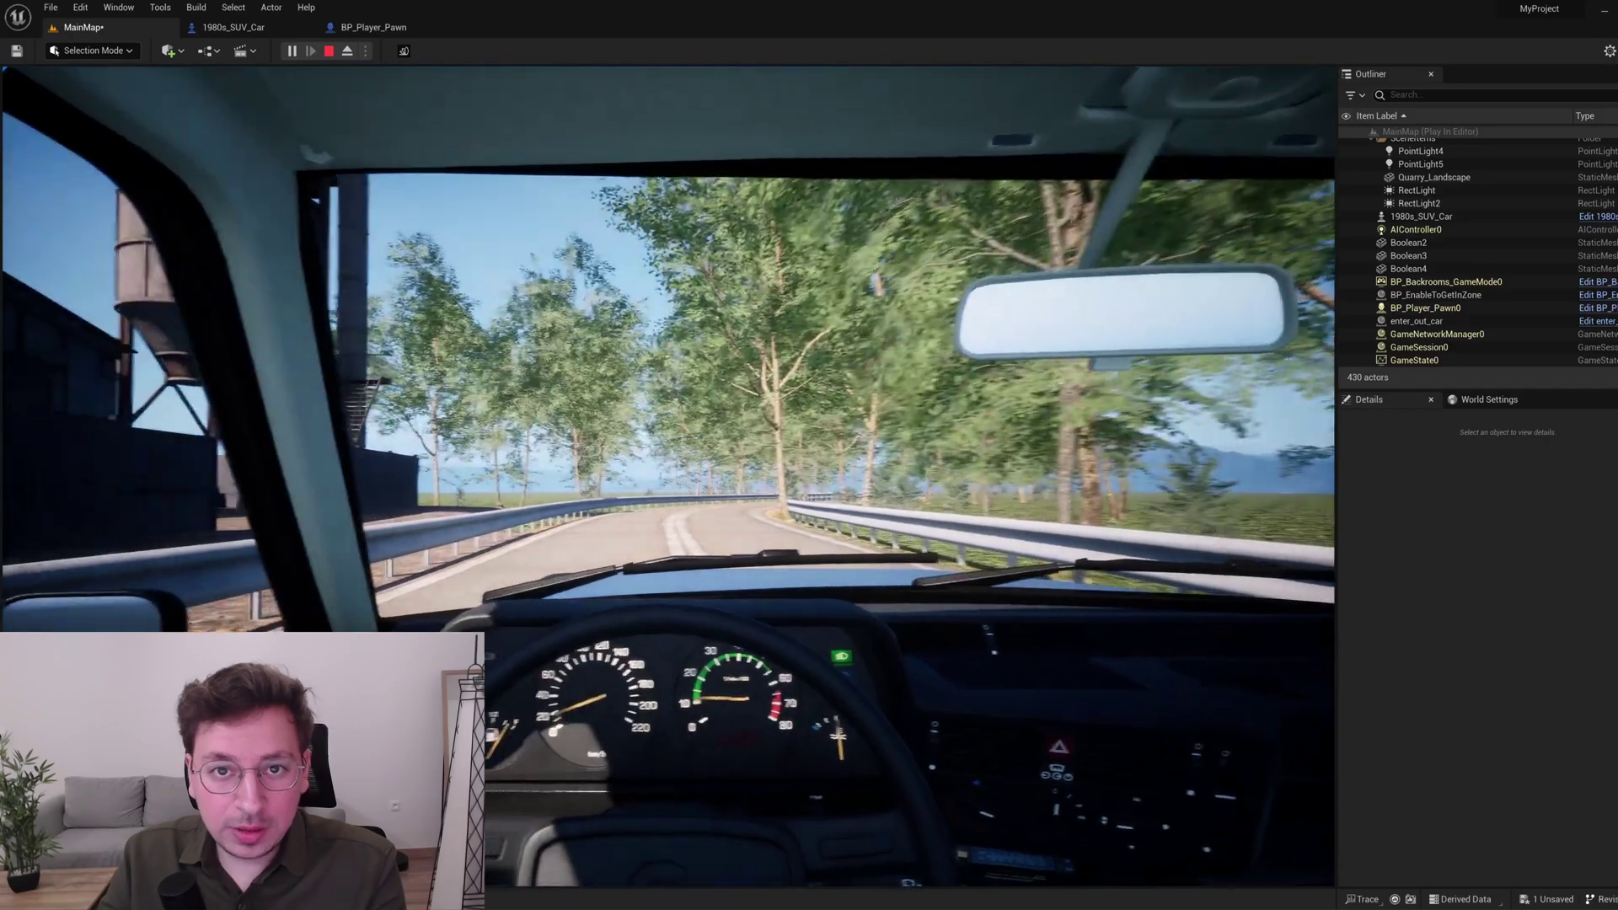
pyautogui.press('c')
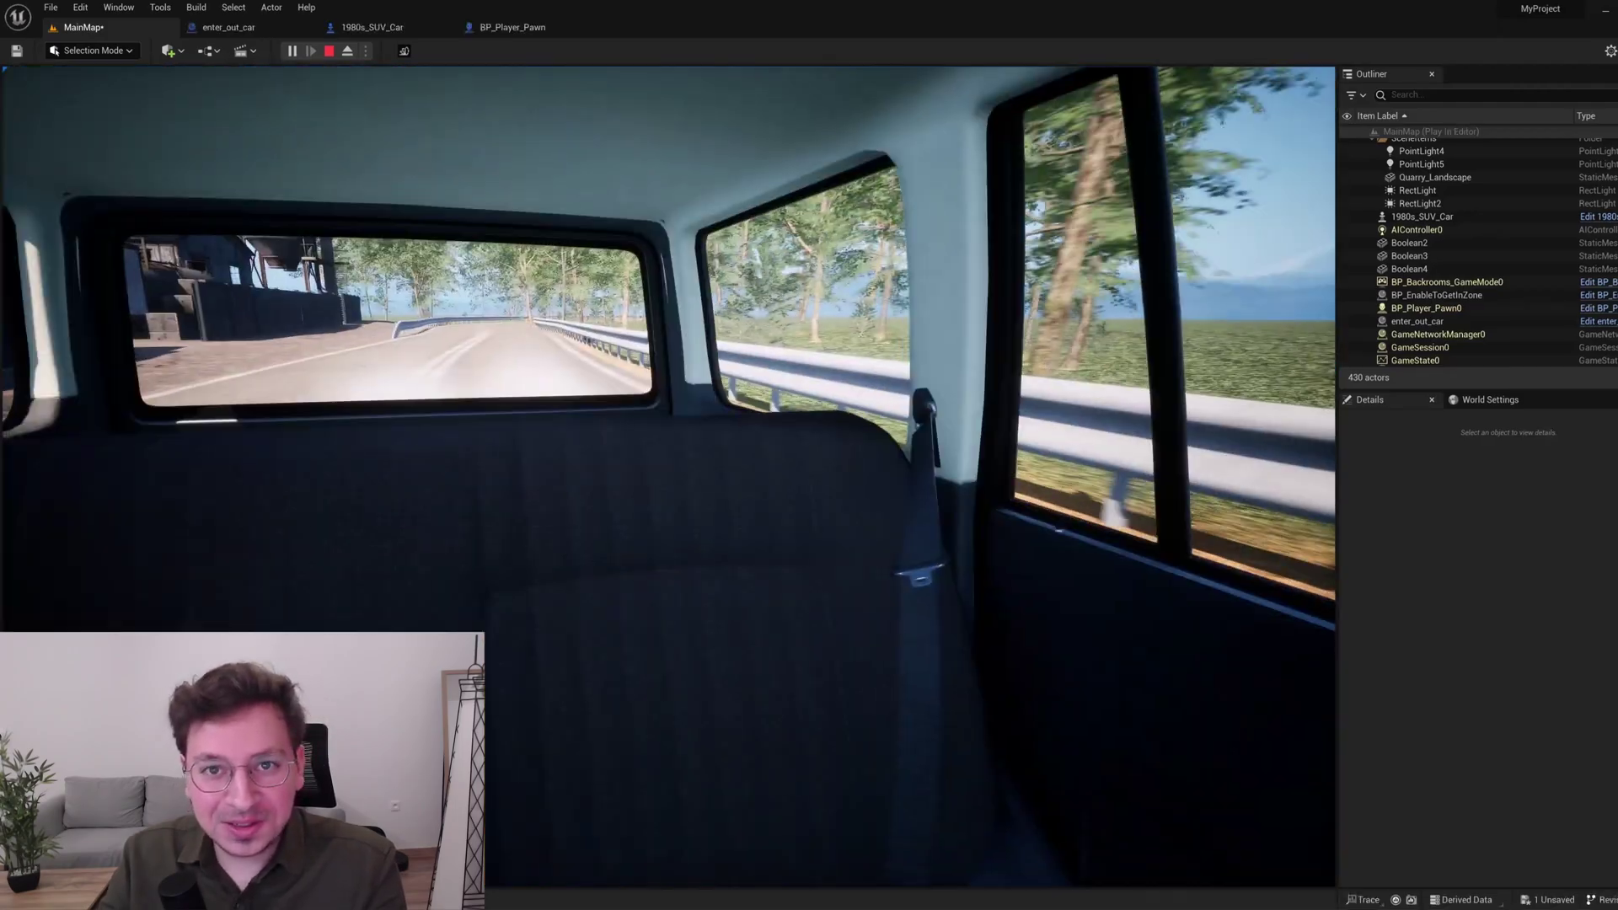
pyautogui.press('c')
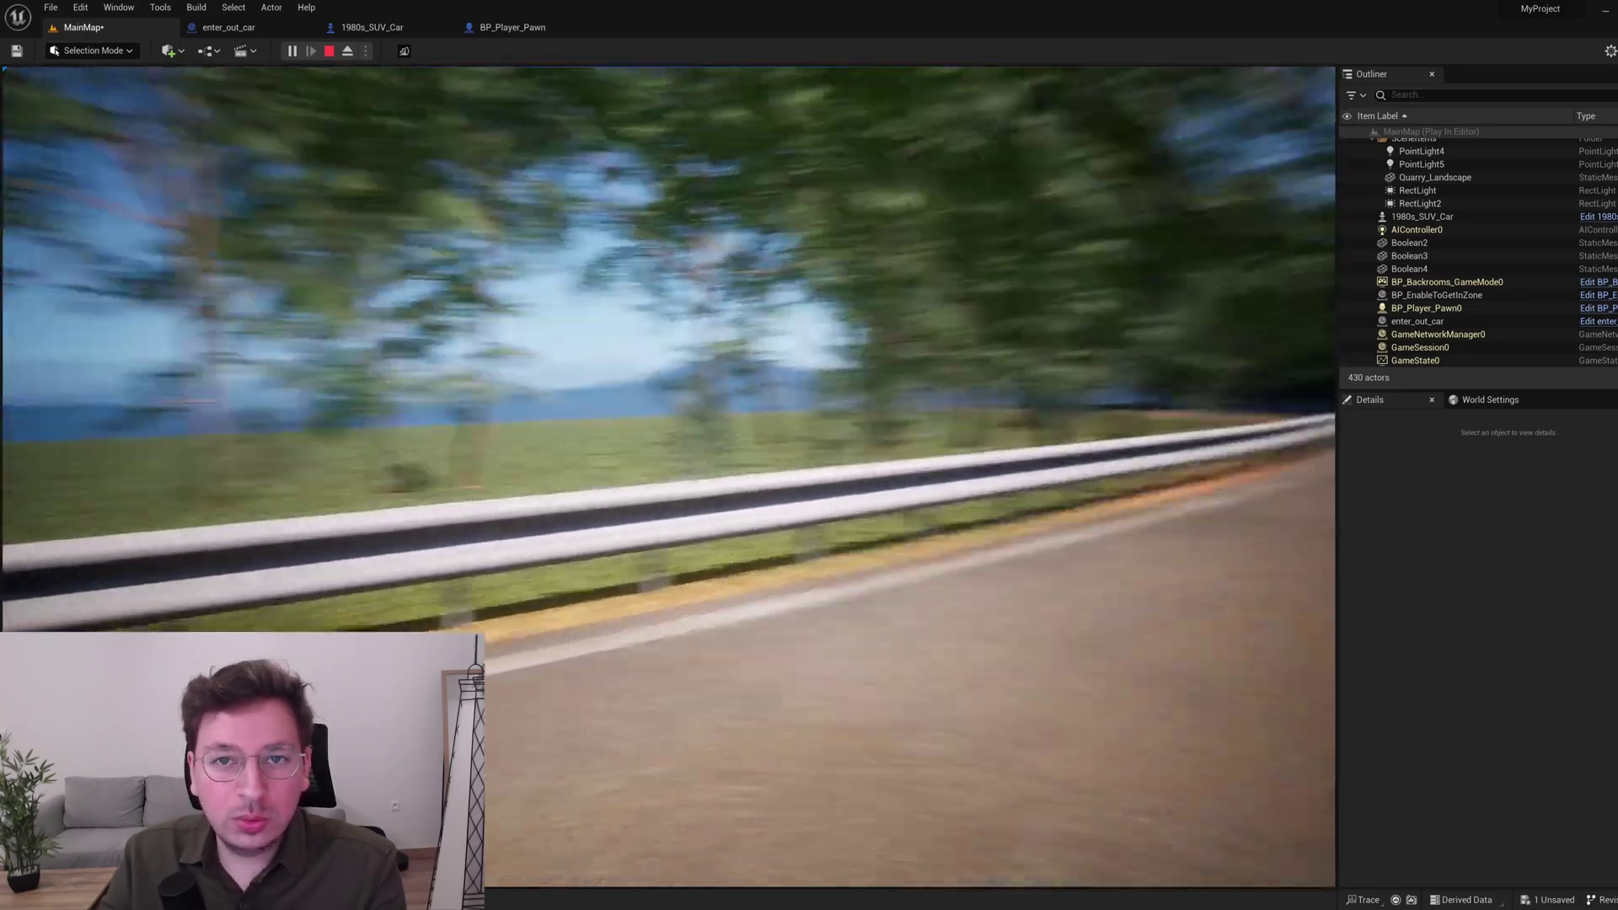
pyautogui.press('Escape')
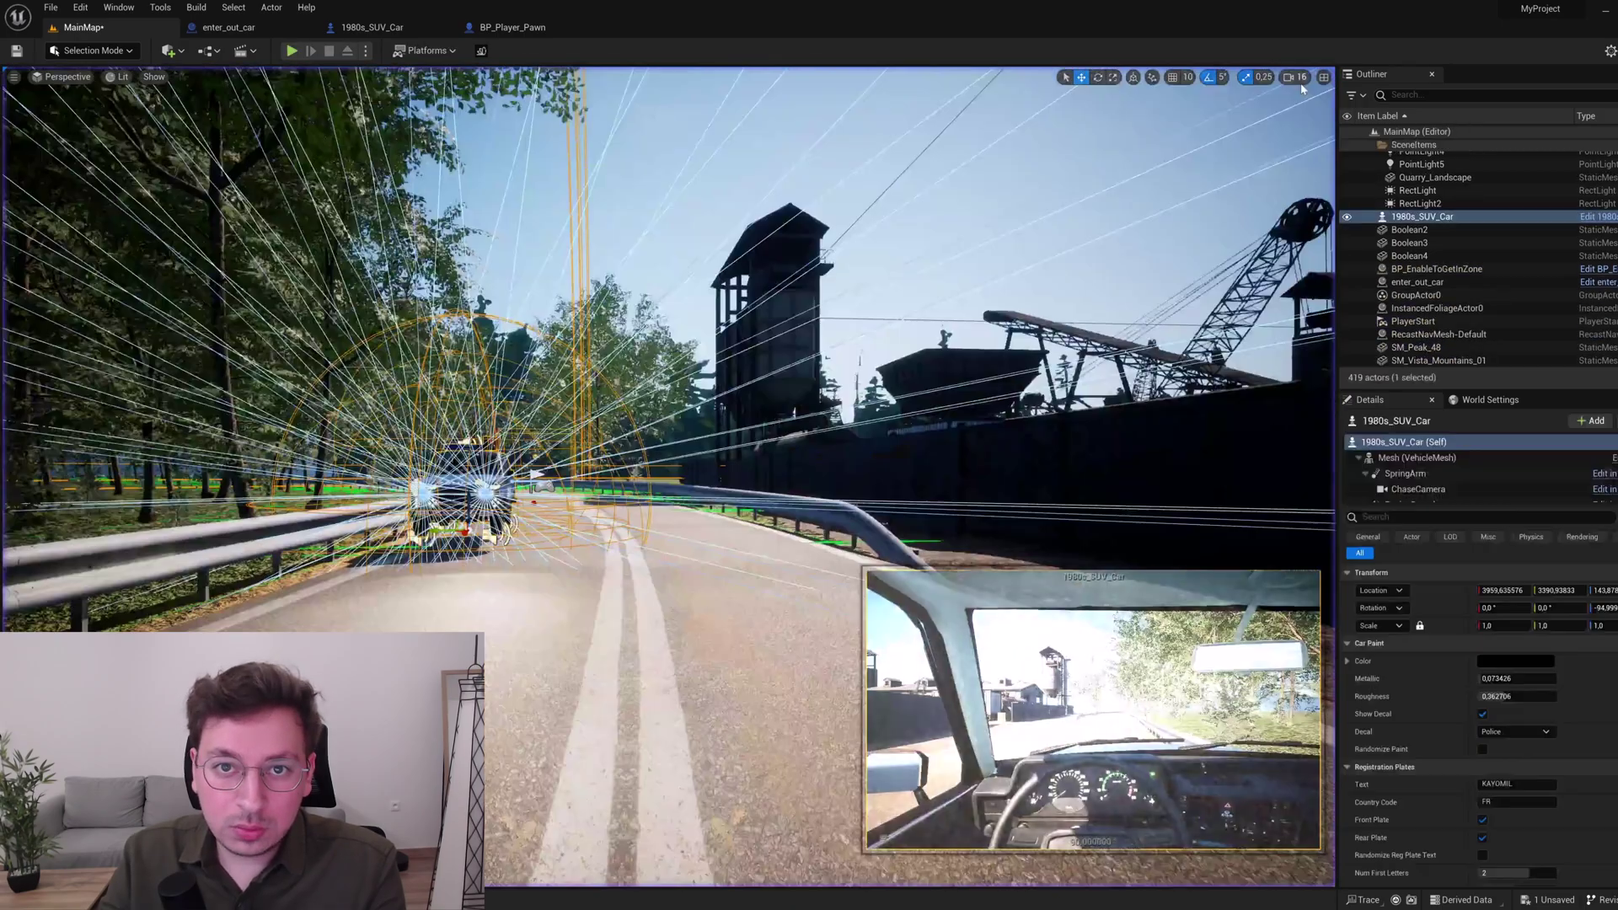
pyautogui.hotkey('alt', 'p')
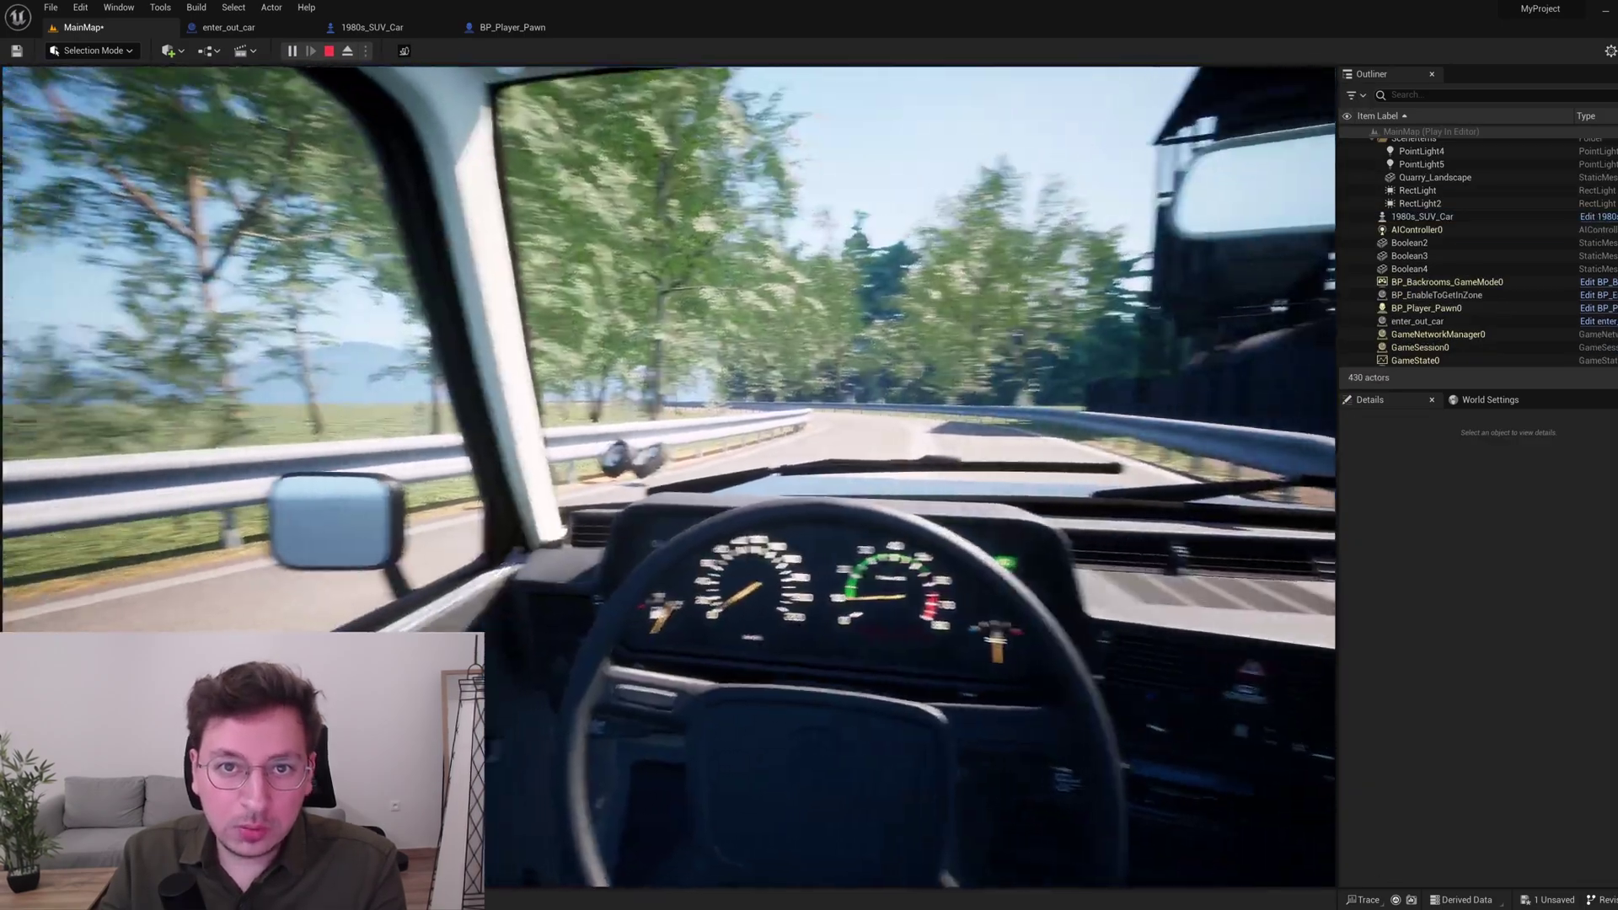